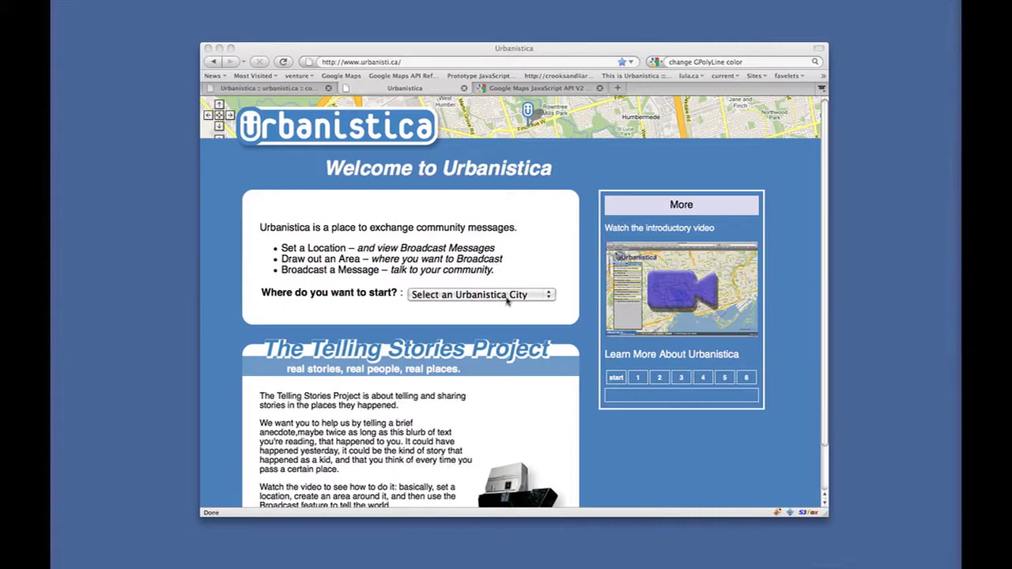
- Choose Toronto as the starting city and begin exploring its community map
left_click(517, 294)
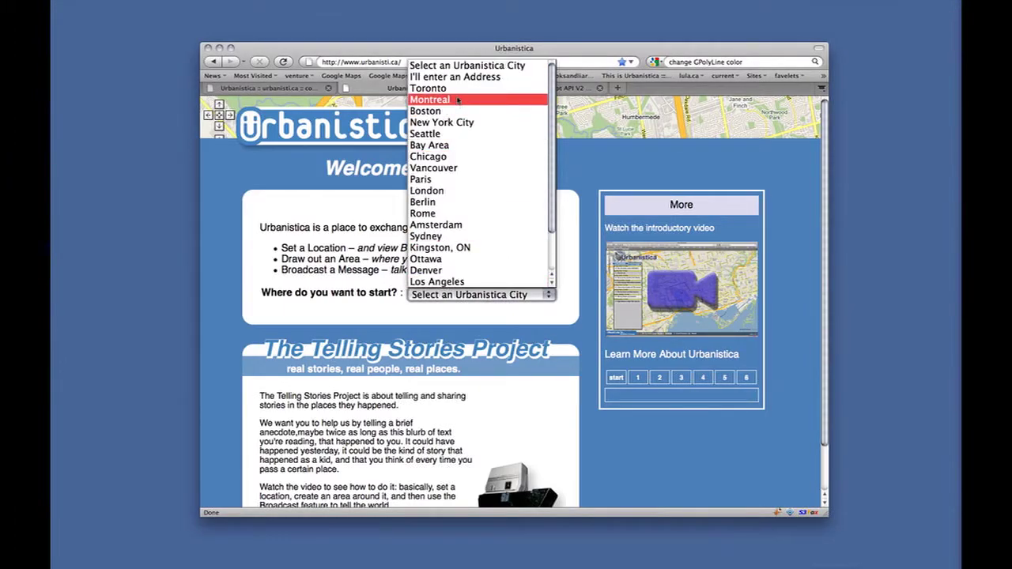
left_click(428, 88)
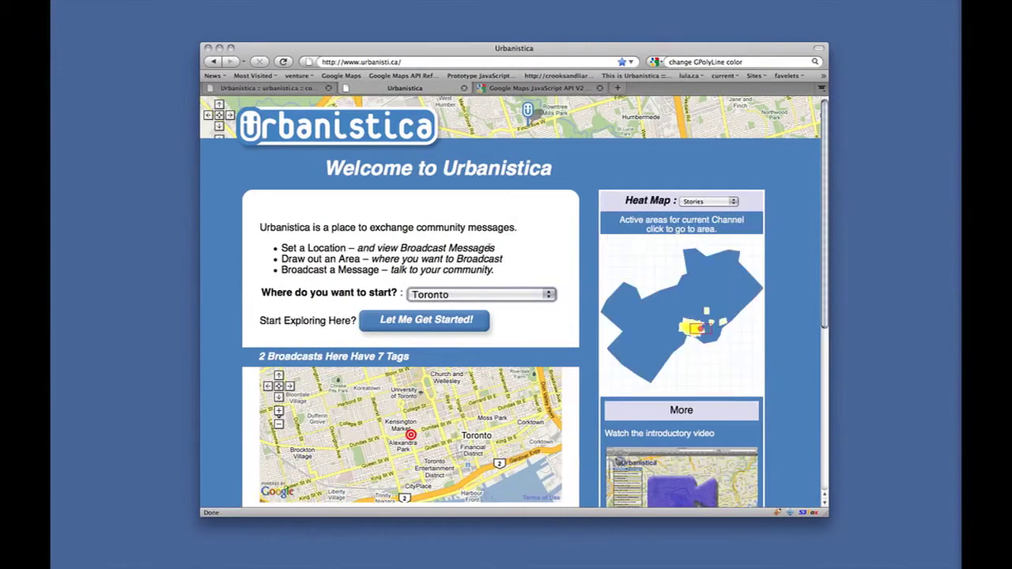
left_click(410, 330)
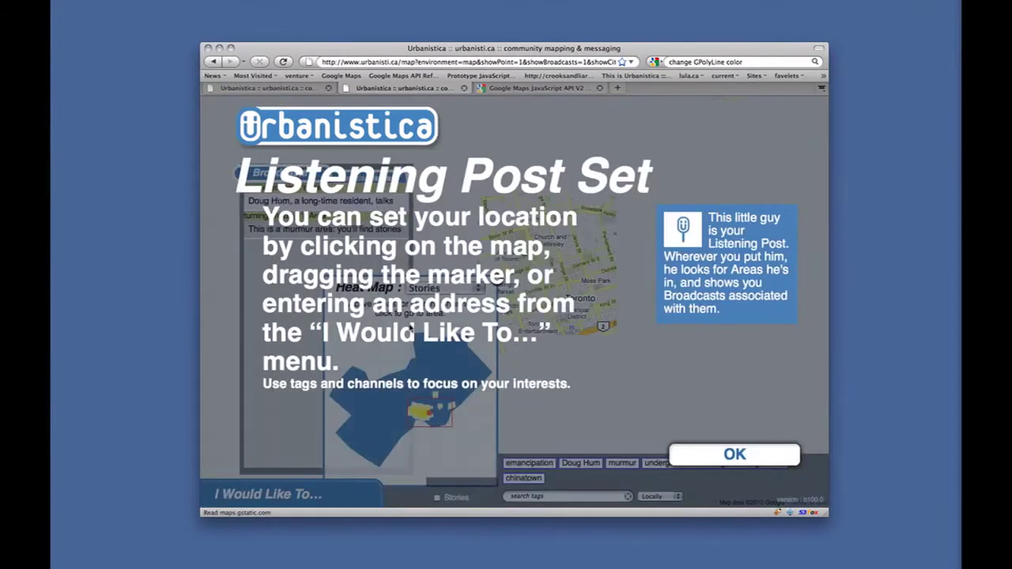
- Dismiss the Listening Post introduction and the heat map, and enlarge the browser window
left_click(735, 456)
left_click(496, 279)
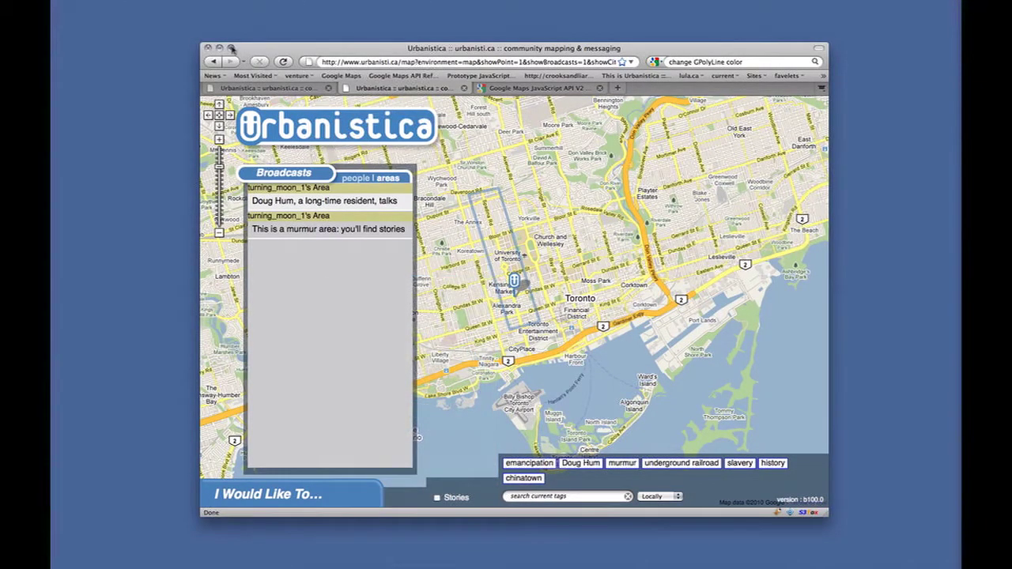
left_click(230, 48)
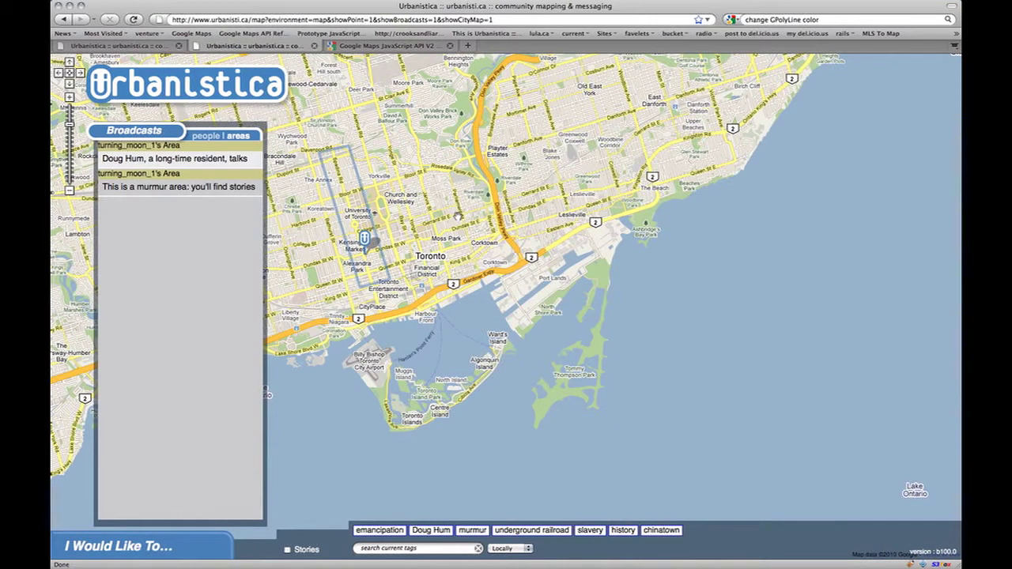
- Move the Listening Post marker to a spot just west of Kensington Market
mouse_move(416, 238)
left_mouse_down()
mouse_move(665, 263)
mouse_move(672, 253)
left_mouse_up()
left_click(552, 261)
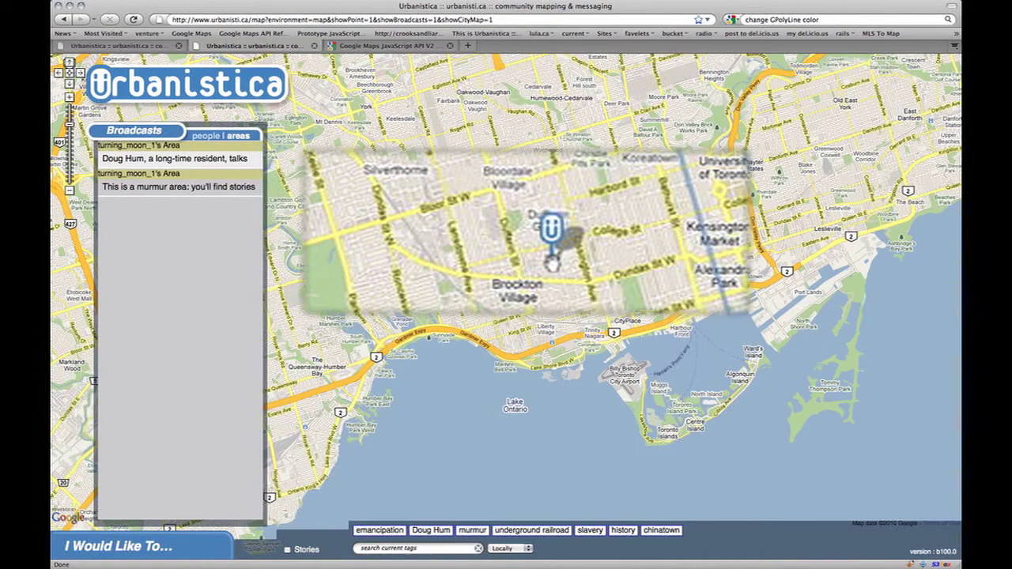
left_click_drag(552, 261, 650, 261)
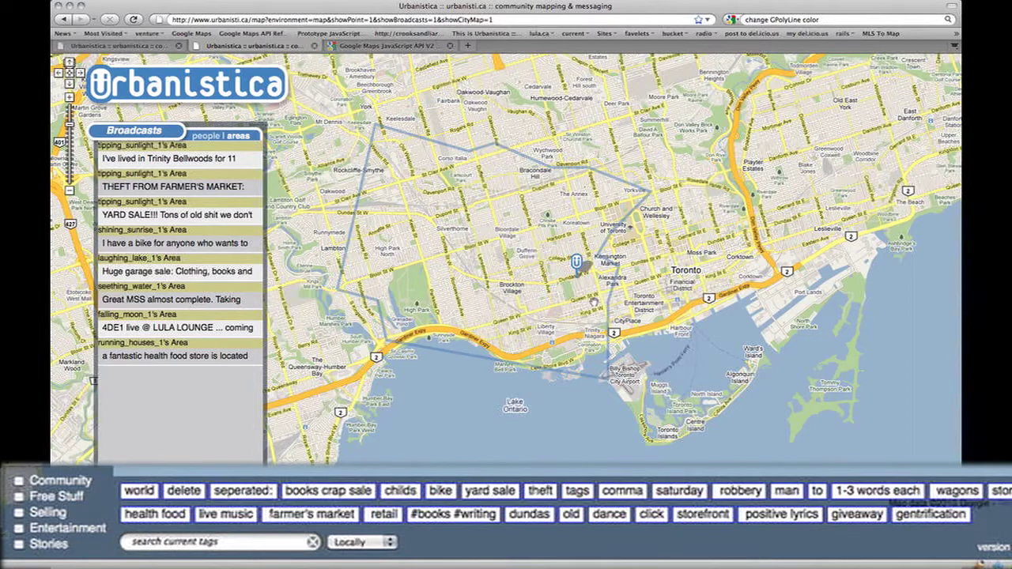
- Filter the broadcasts by the Free Stuff and Selling channels, and apply and remove the saturday tag filter
left_click(18, 496)
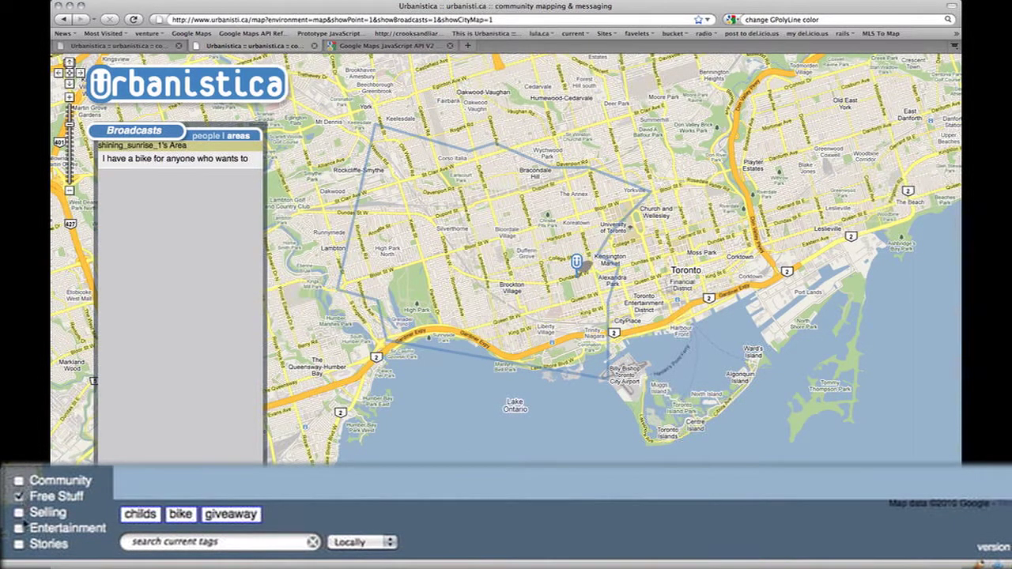
left_click(19, 512)
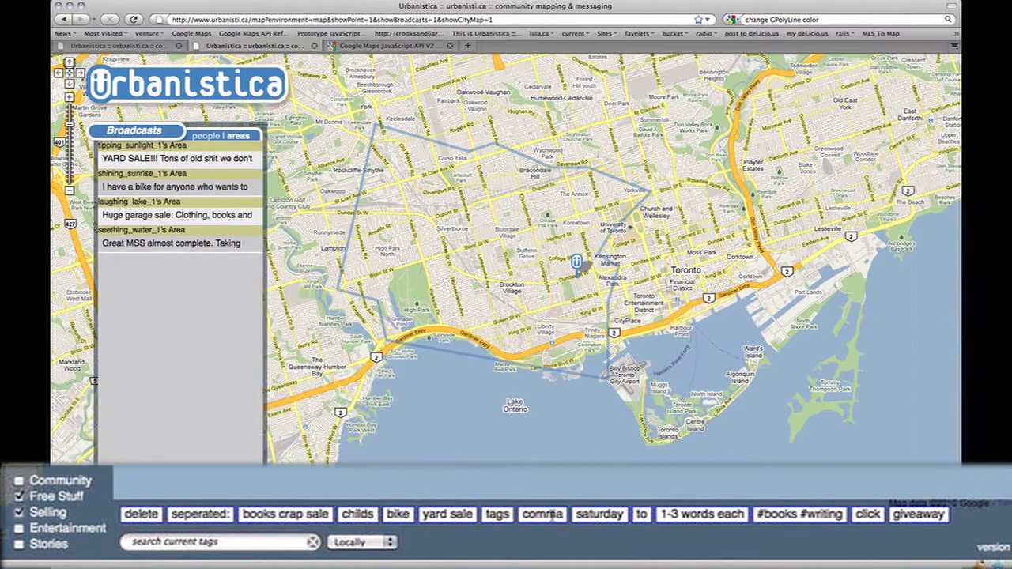
left_click(615, 515)
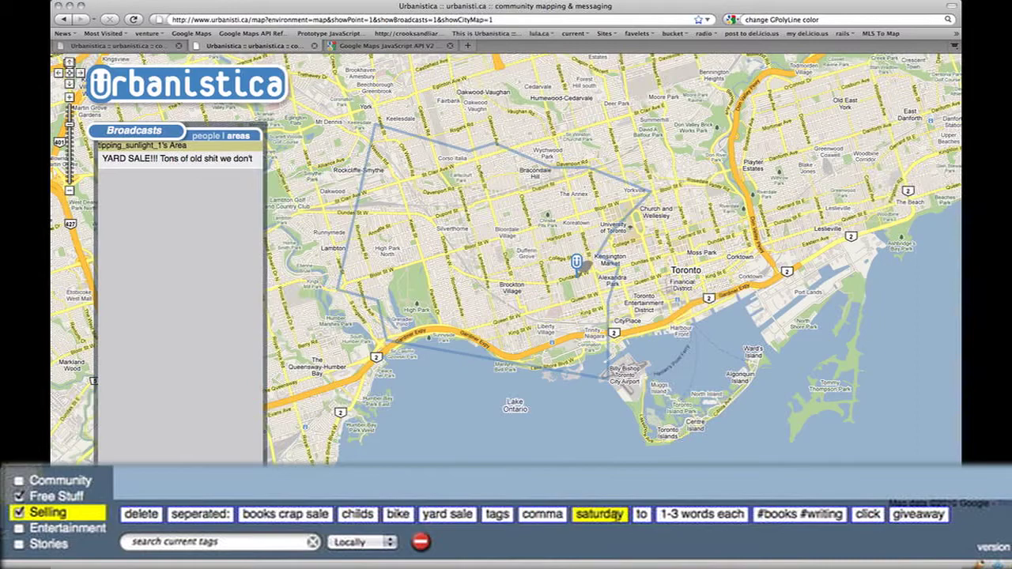
left_click(616, 515)
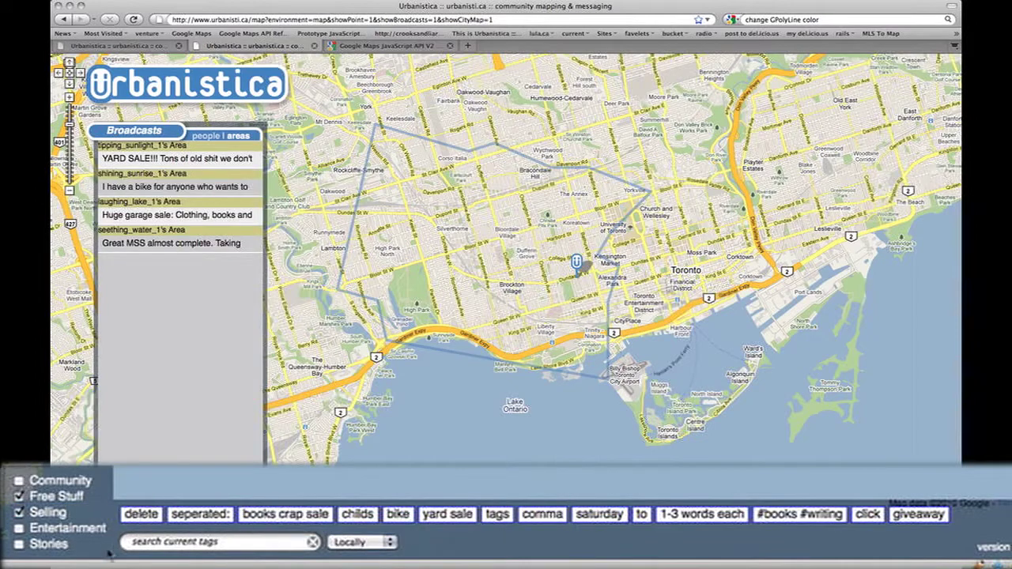
- Clear the Free Stuff and Selling channel filters, and apply and remove the retail tag filter
left_click(19, 512)
left_click(19, 495)
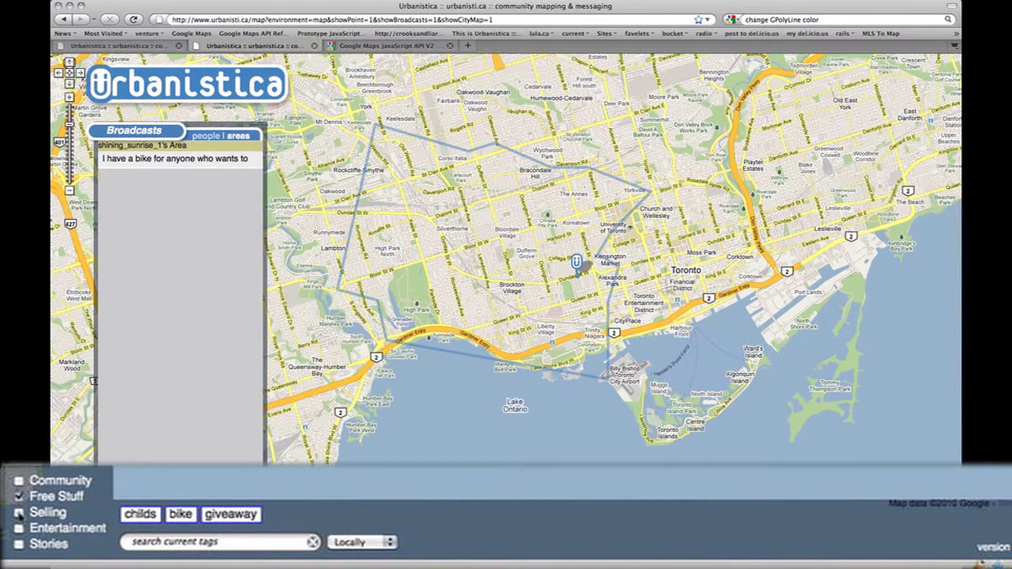
left_click(19, 512)
left_click(19, 512)
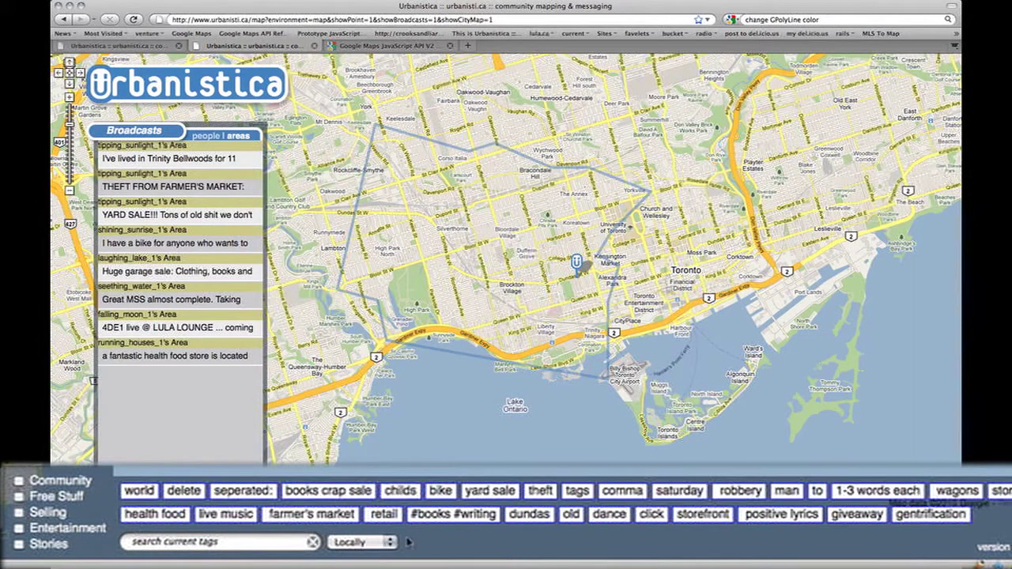
left_click(383, 515)
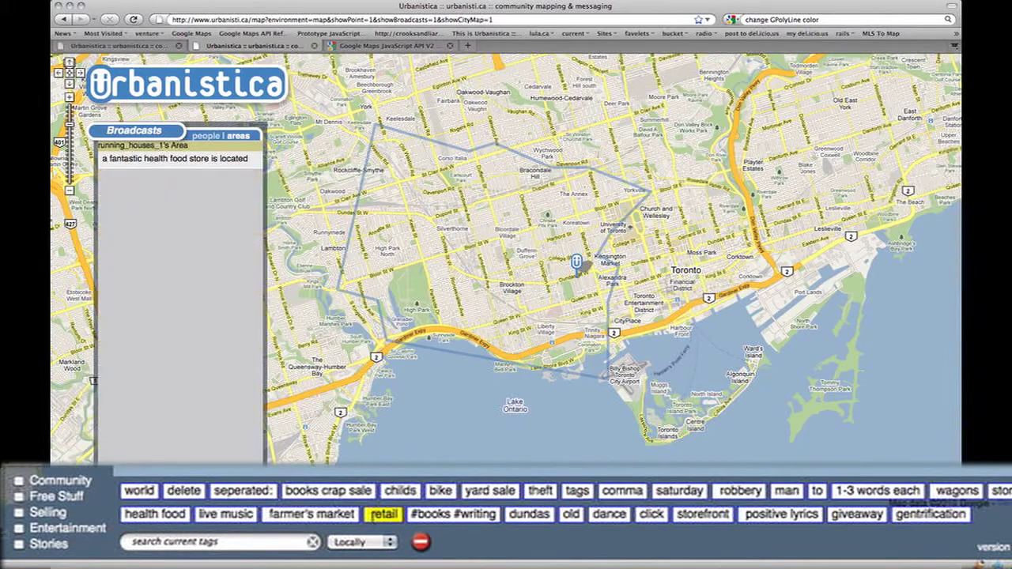
left_click(422, 544)
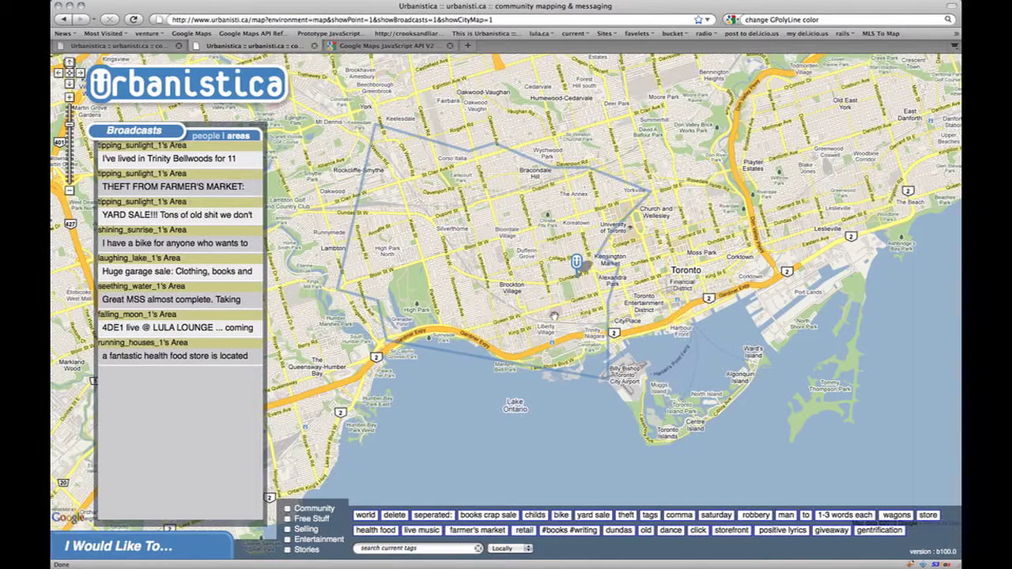
- Compare Selling broadcasts by moving the Listening Post near Silverthorne and back to Kensington Market, and clear the channel filter
left_click_drag(584, 269, 444, 240)
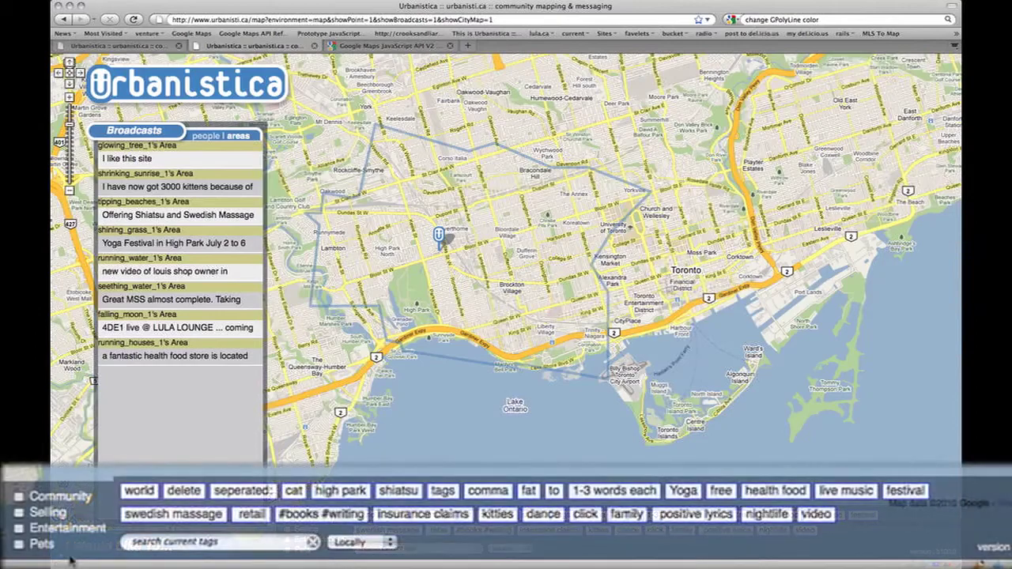
left_click(19, 513)
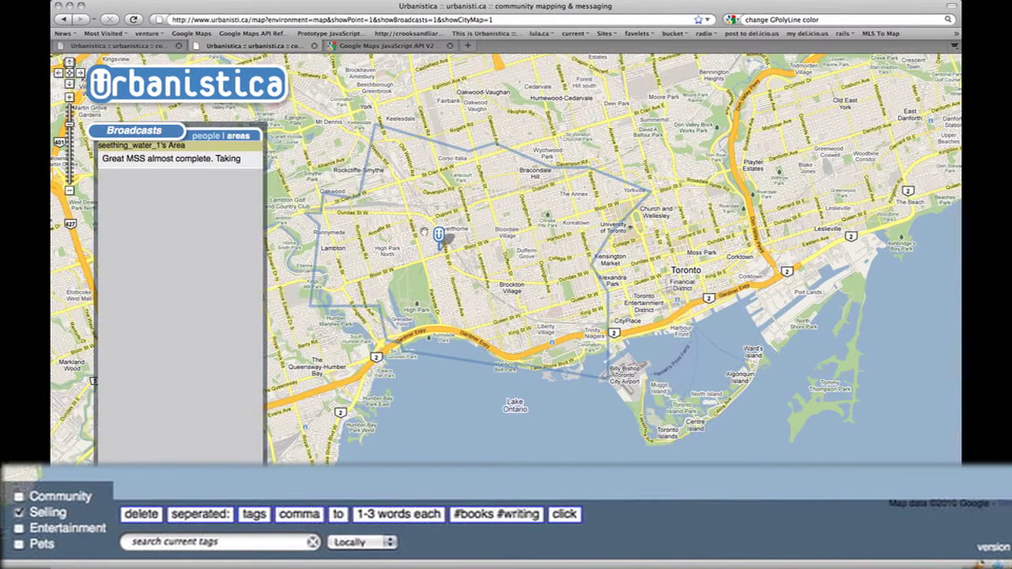
mouse_move(439, 235)
left_mouse_down()
mouse_move(494, 261)
mouse_move(559, 273)
mouse_move(612, 263)
left_mouse_up()
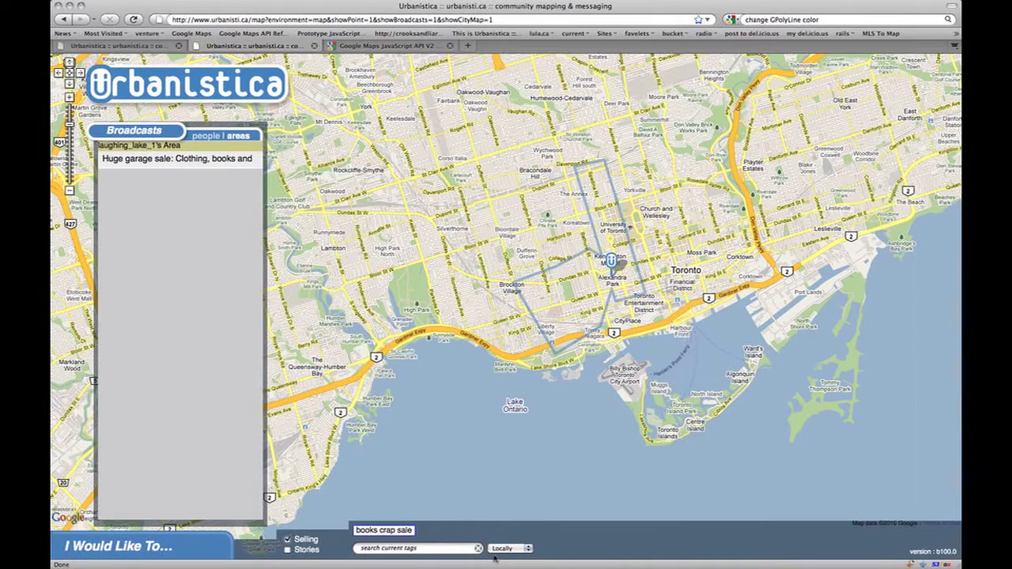
left_click(17, 542)
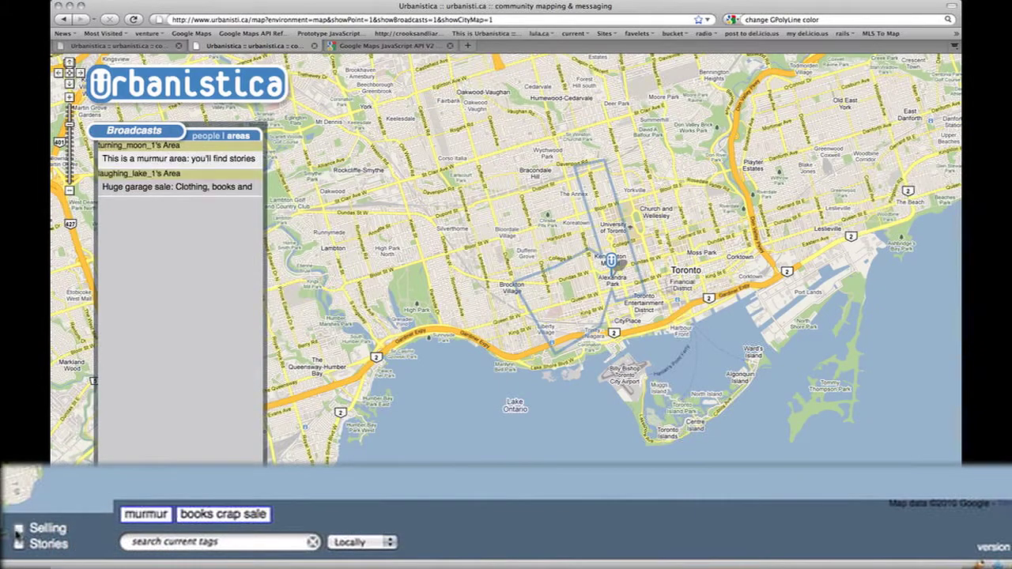
- Search for broadcasts along a route starting near Silverthorne and ending near the Toronto Entertainment District
left_click(350, 543)
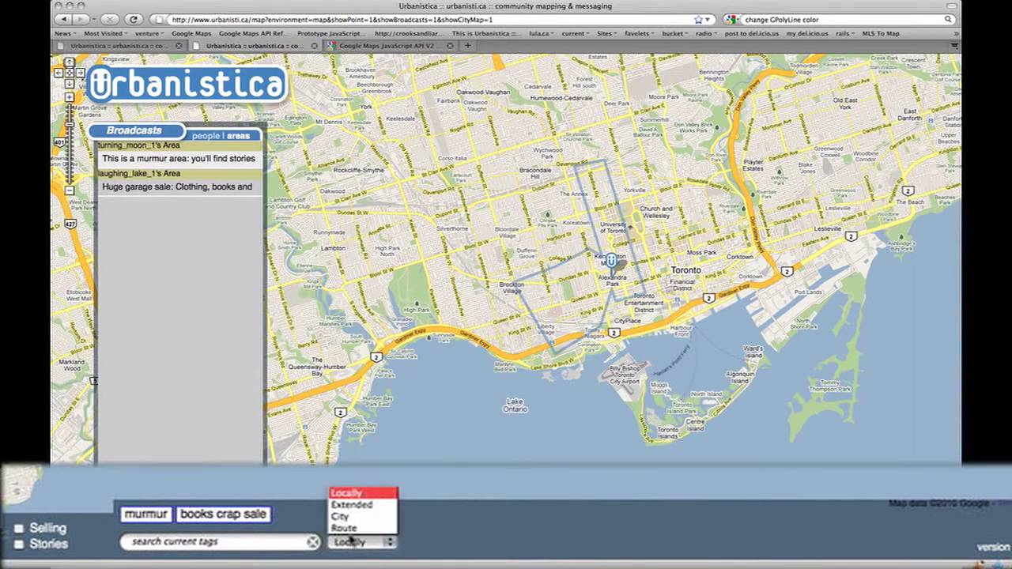
left_click(348, 528)
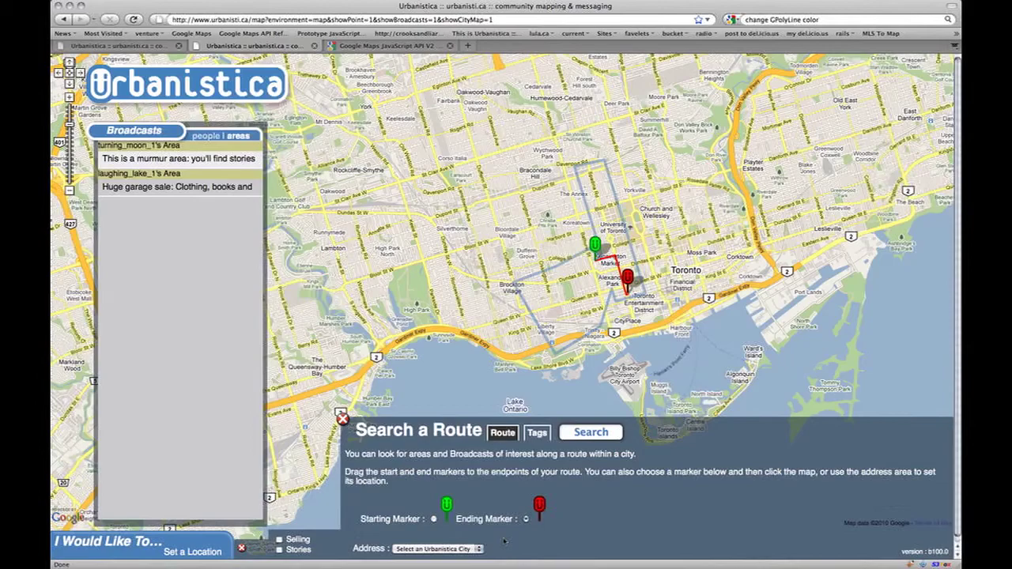
left_click_drag(595, 246, 436, 225)
left_click_drag(349, 143, 348, 146)
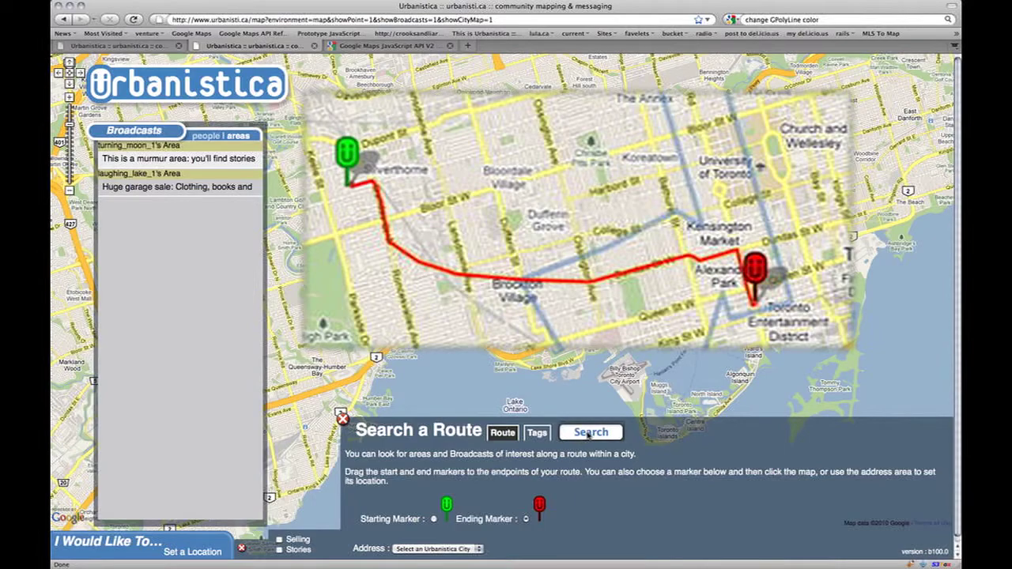
left_click(590, 432)
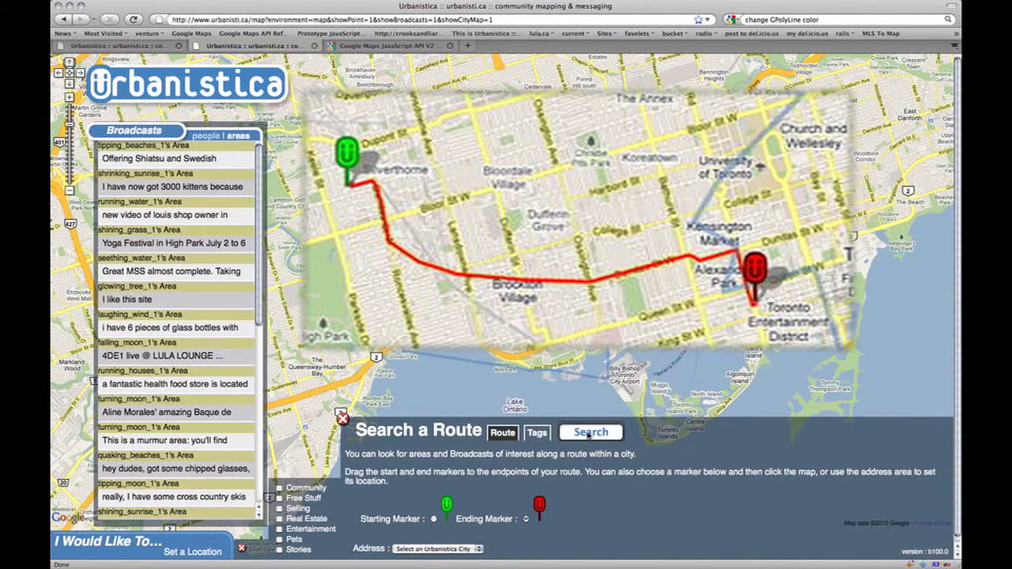
- Preview the areas of the broadcasts found along the route and filter them by the Selling channel
mouse_move(162, 246)
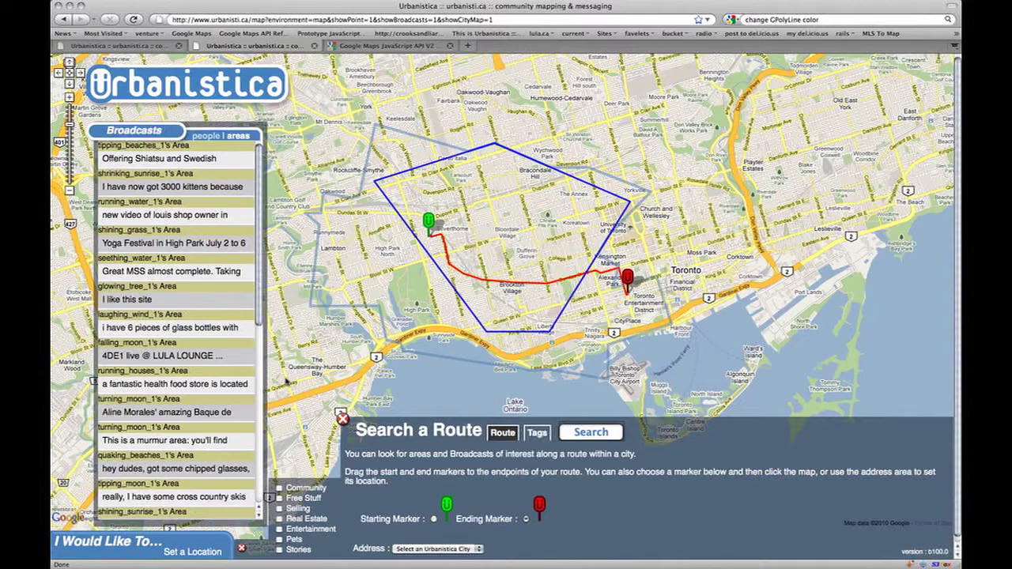
mouse_move(277, 467)
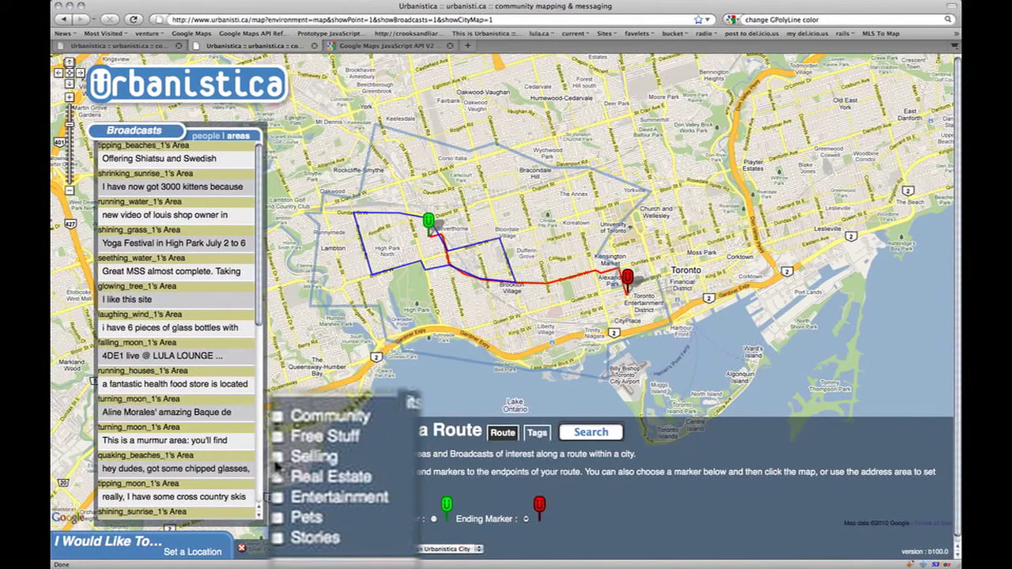
left_click(277, 458)
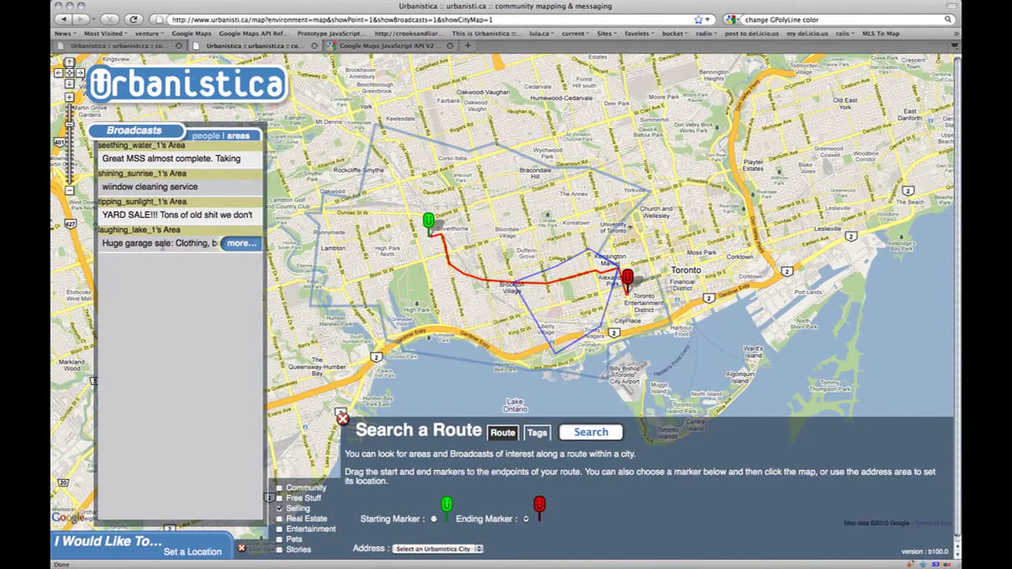
- Filter the route's broadcasts by the home and yard sale tags, and remove the home tag to keep only yard sale
left_click(537, 433)
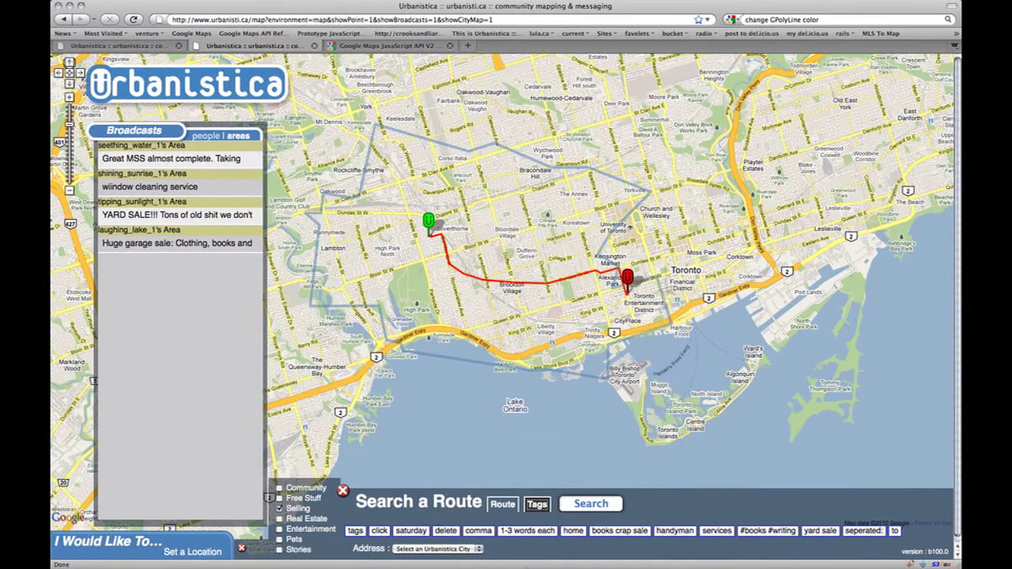
left_click(571, 531)
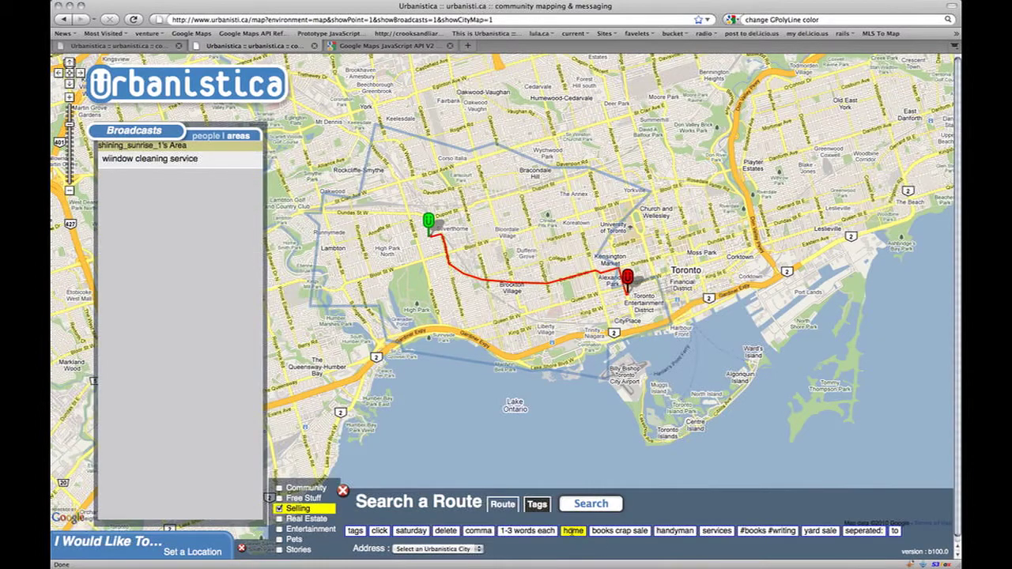
left_click(820, 531)
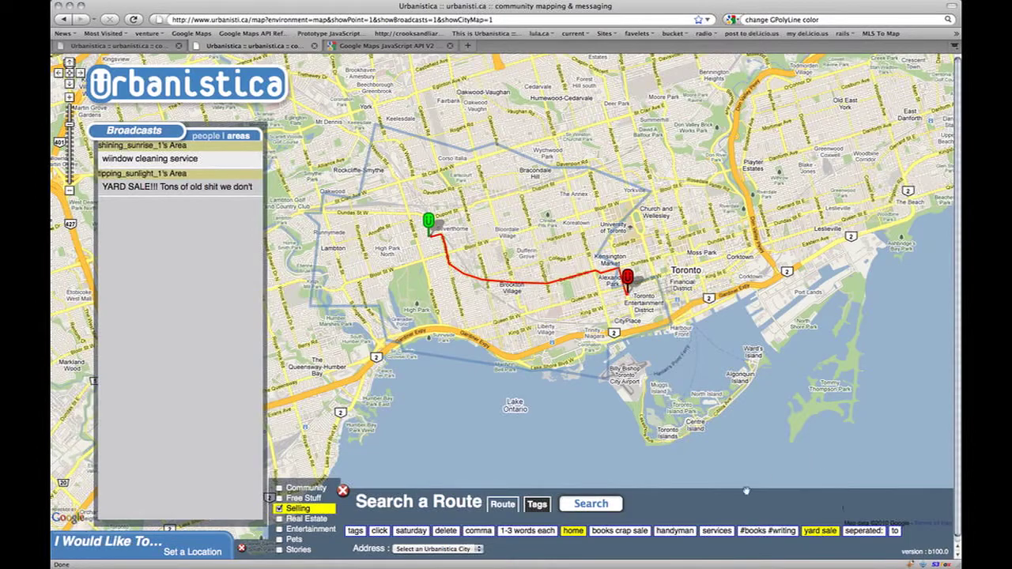
left_click(573, 531)
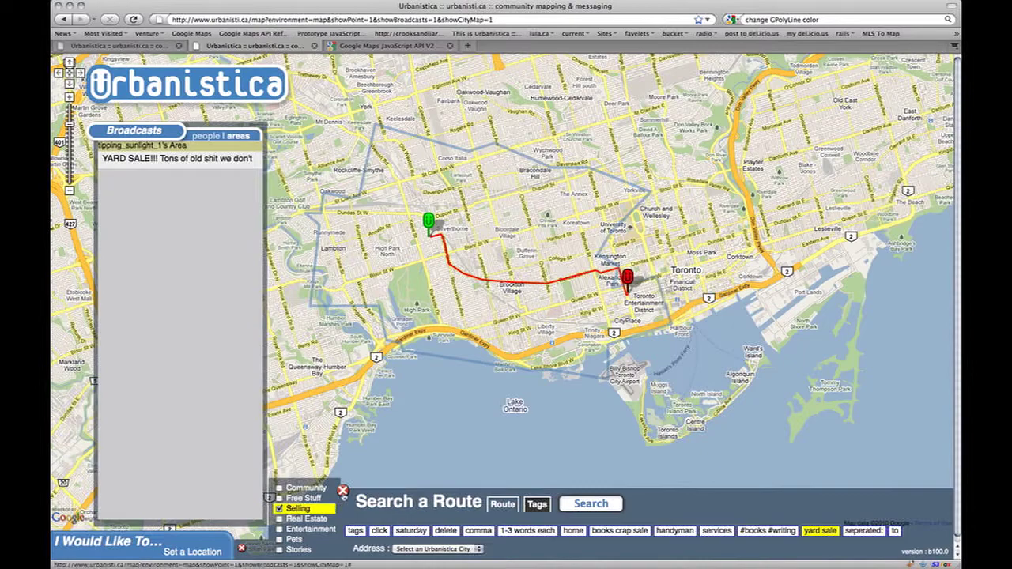
- Close the route search and clear the Selling channel filter
left_click(549, 549)
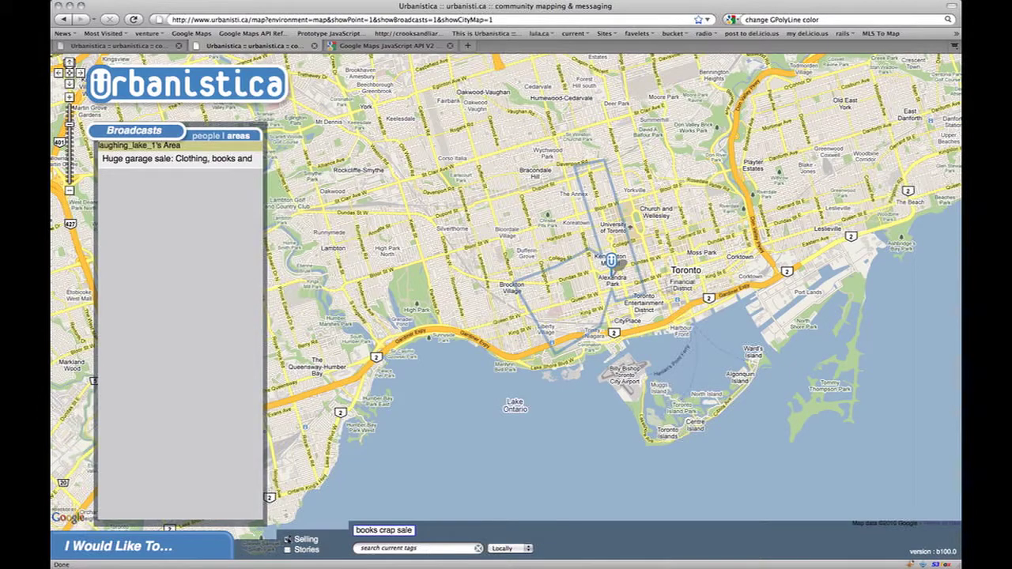
left_click(288, 539)
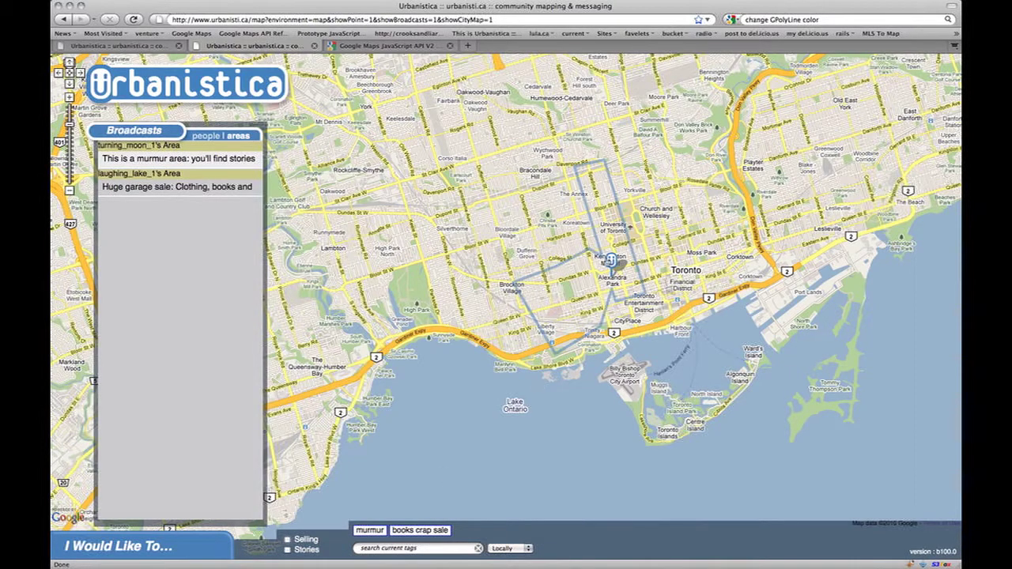
- Move the Listening Post just north of Brockton Village and run an Extended search on the Stories channel
left_click_drag(610, 264, 506, 261)
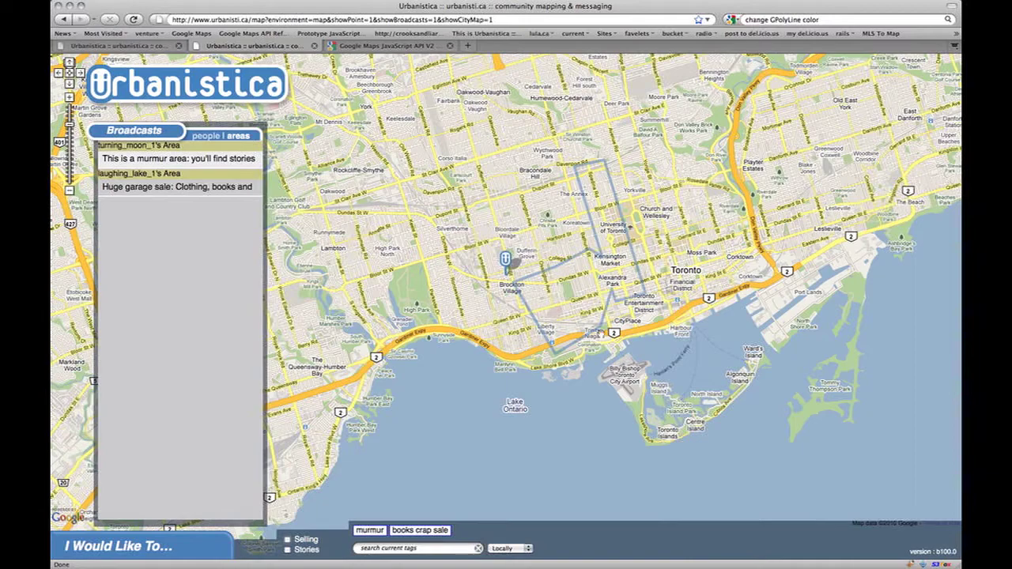
mouse_move(535, 538)
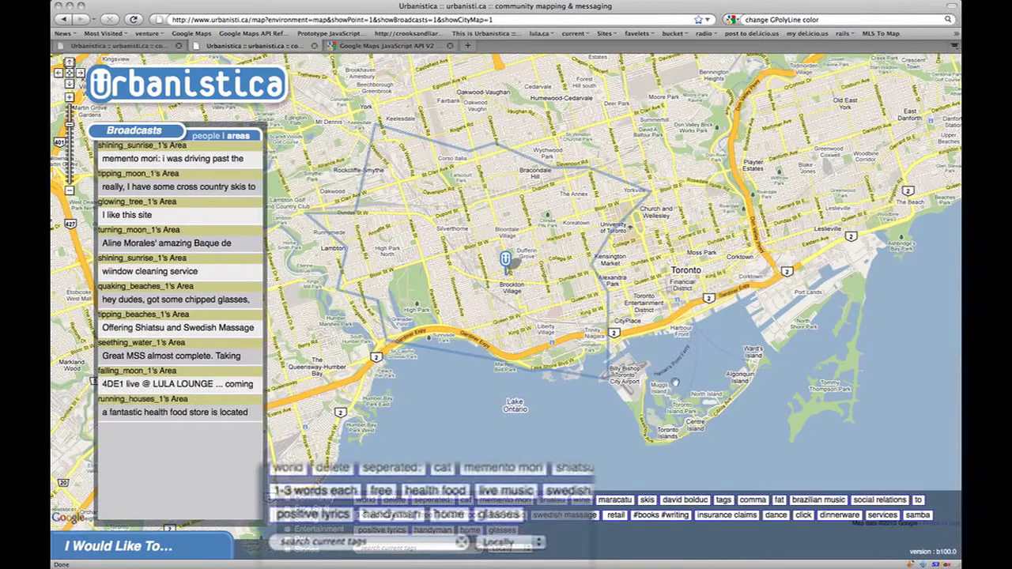
left_click(510, 544)
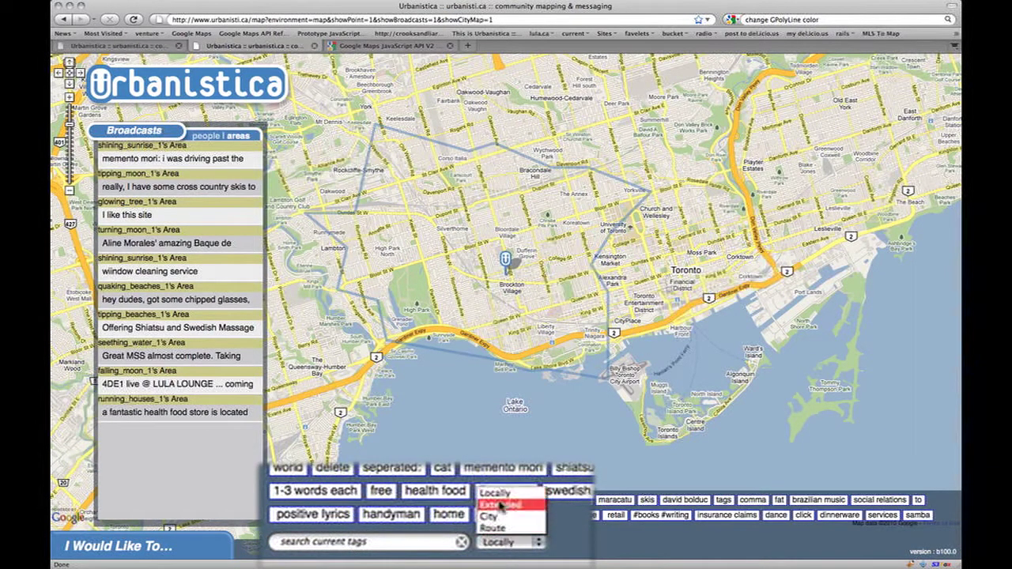
left_click(501, 506)
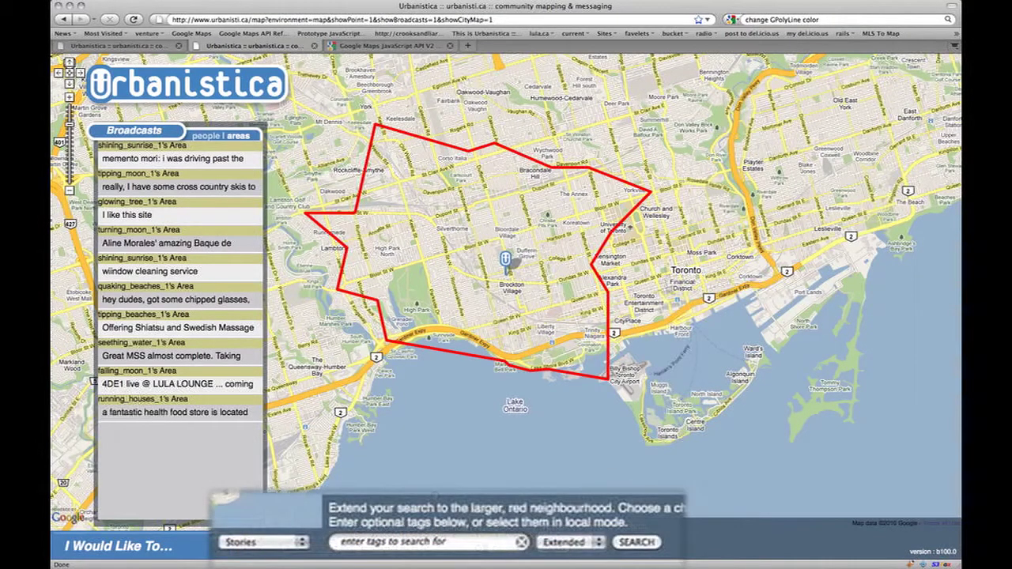
left_click(257, 542)
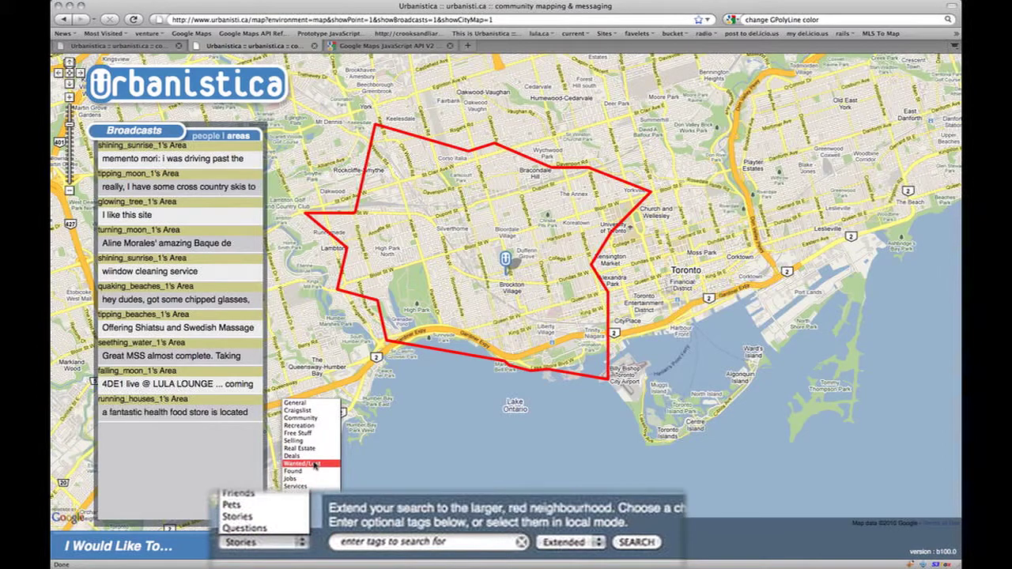
left_click(245, 518)
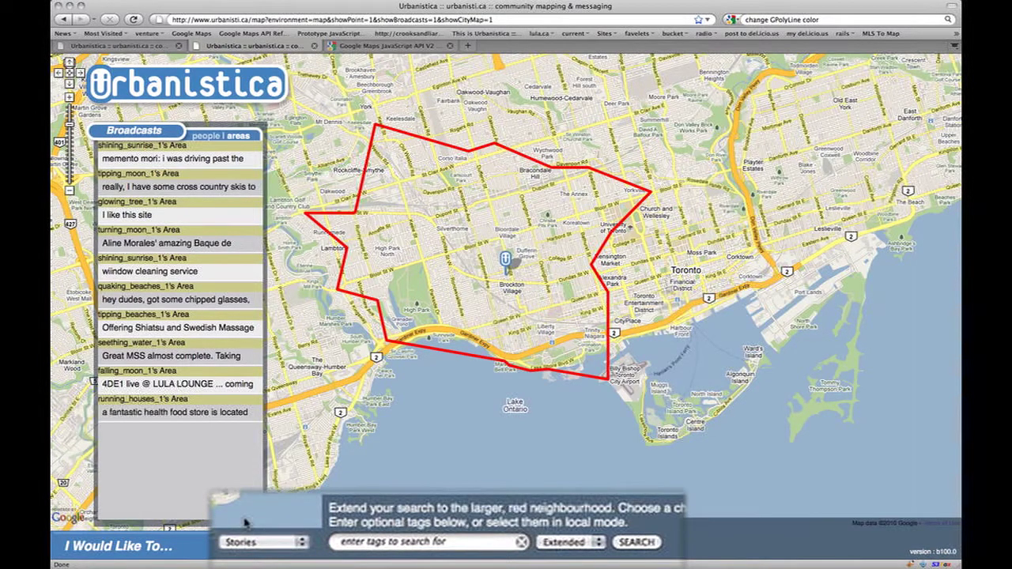
left_click(635, 544)
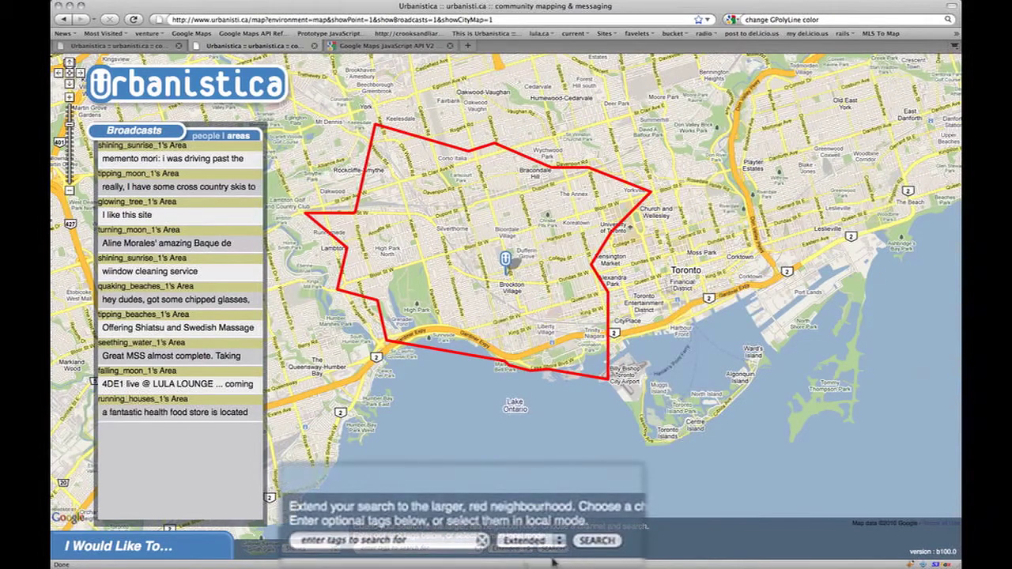
- Switch the search to City and compare the heat map's active areas for the Selling, Free Stuff and Stories channels
left_click(530, 541)
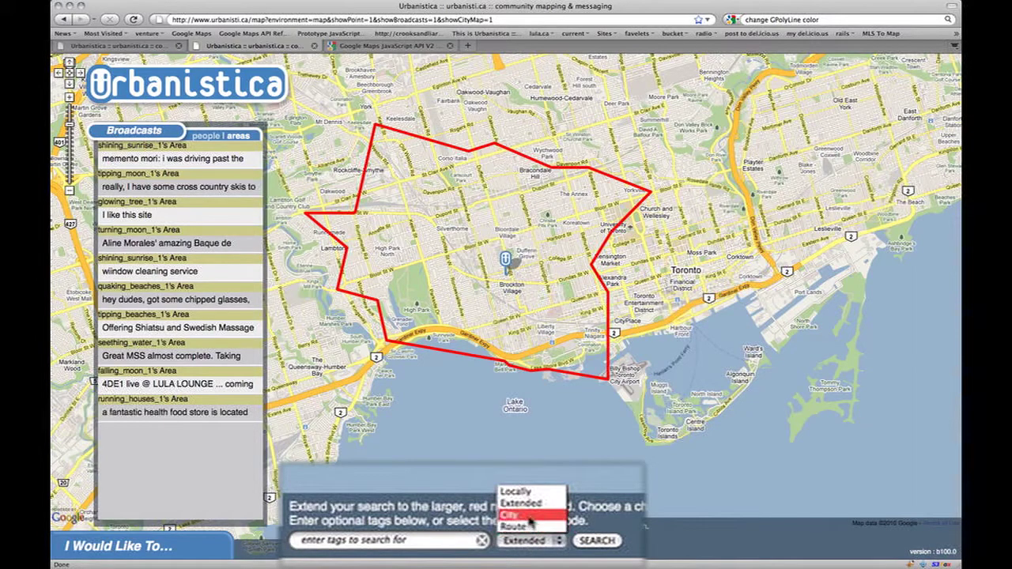
left_click(510, 514)
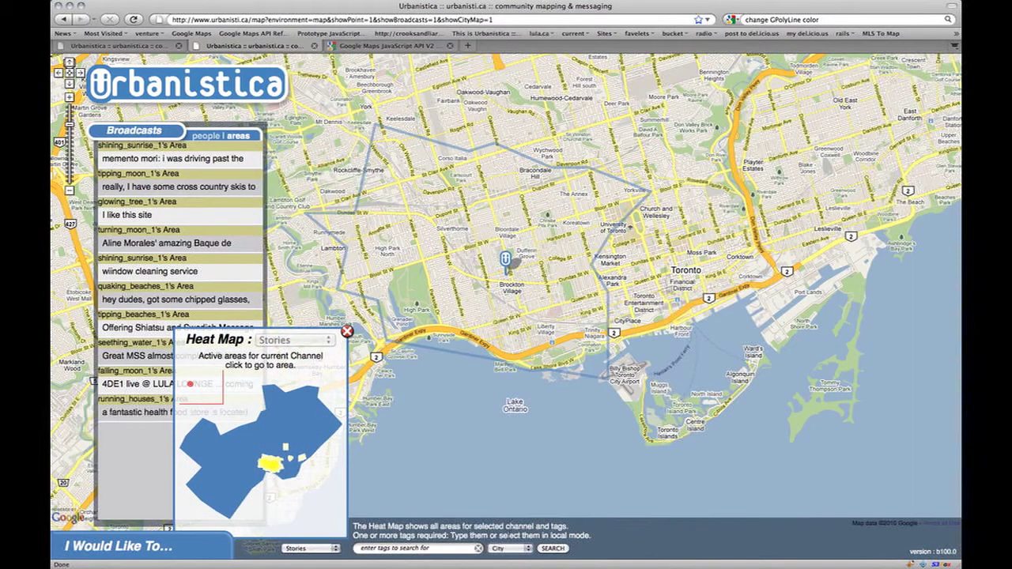
left_click(317, 549)
left_click(299, 440)
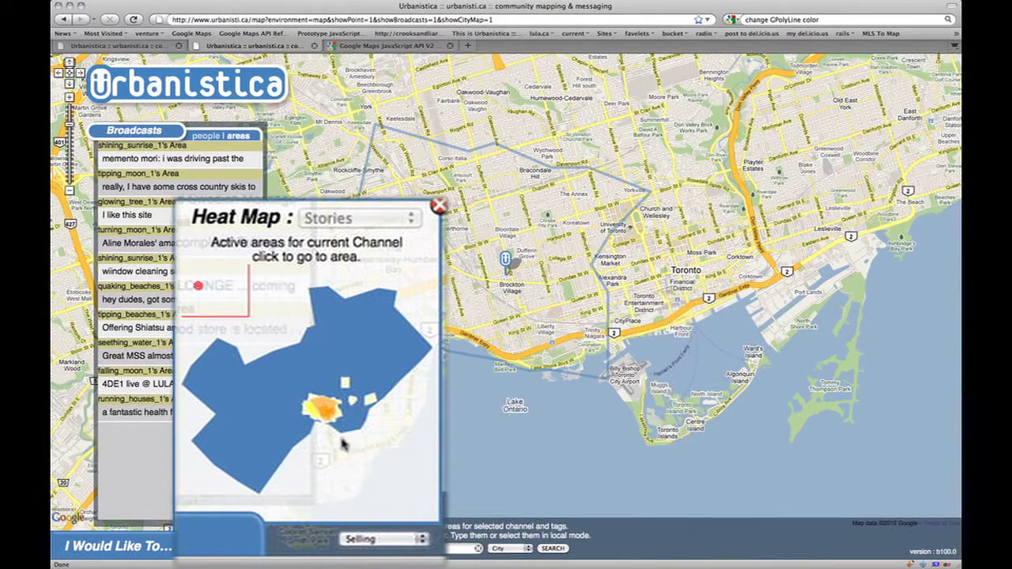
left_click(386, 539)
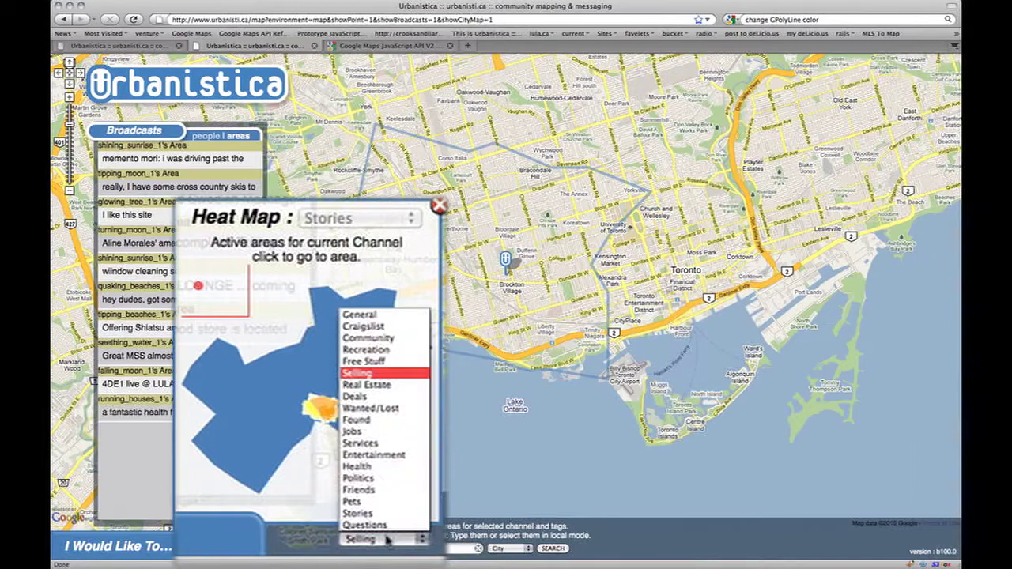
left_click(382, 365)
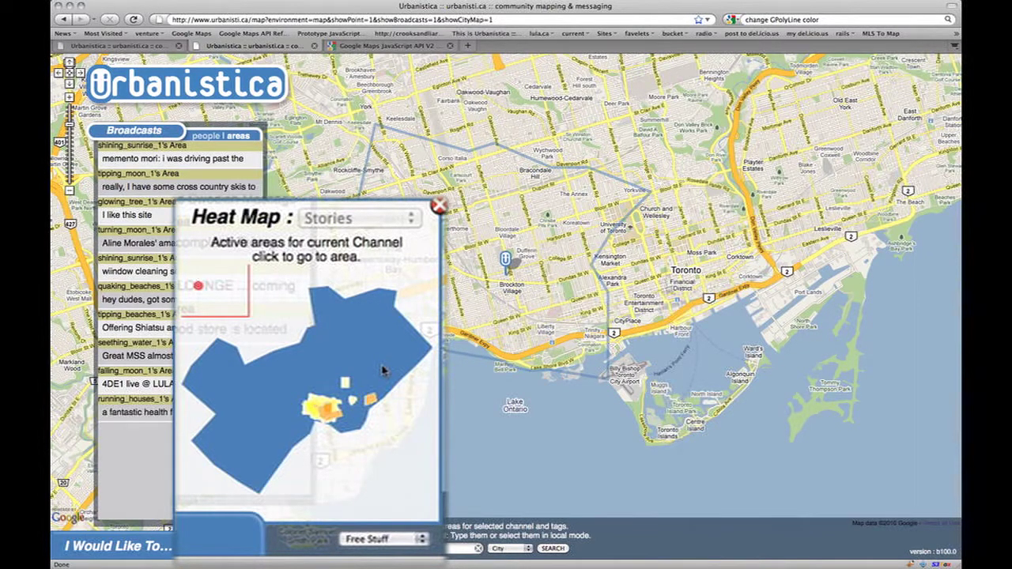
left_click(381, 541)
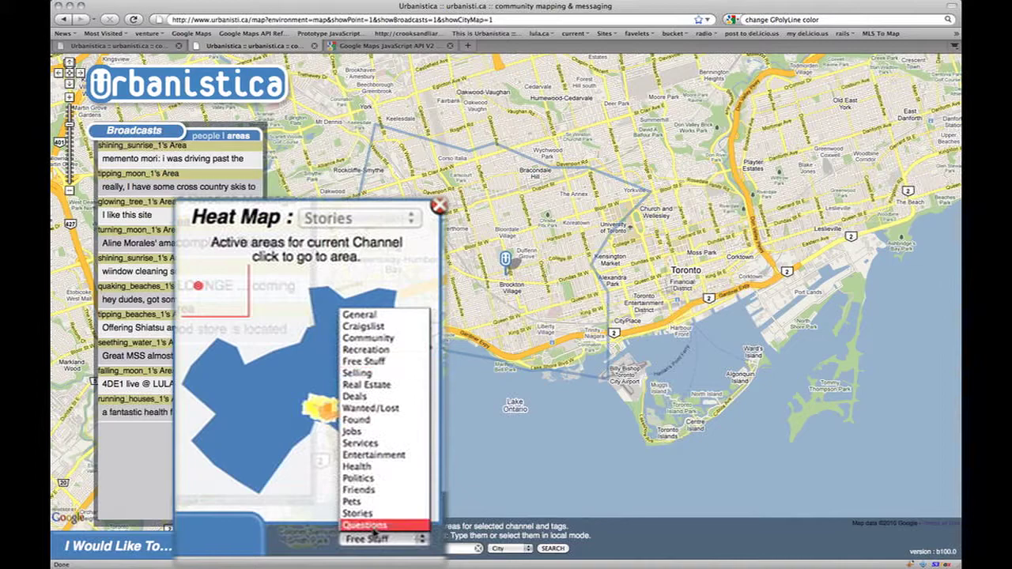
left_click(376, 514)
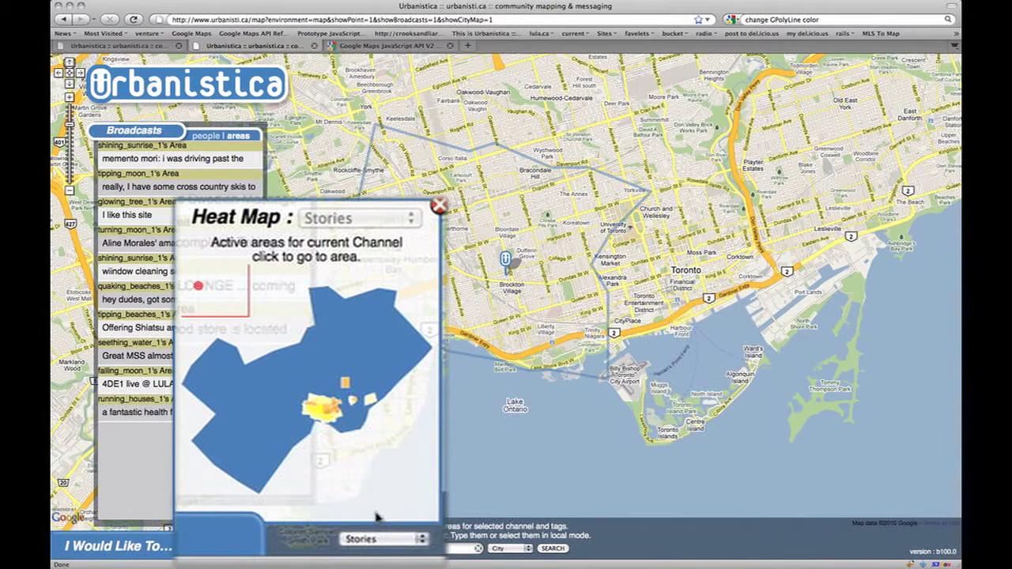
- Jump to the eastern and western parts of the heat map's yellow cluster, and place the Listening Post just east of Silverthorne
left_click(330, 415)
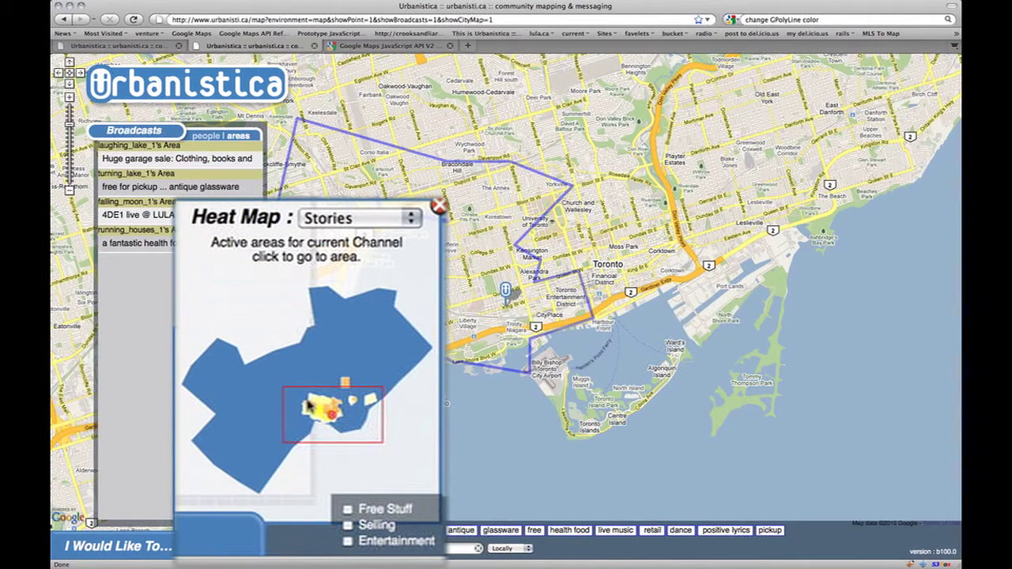
left_click(310, 406)
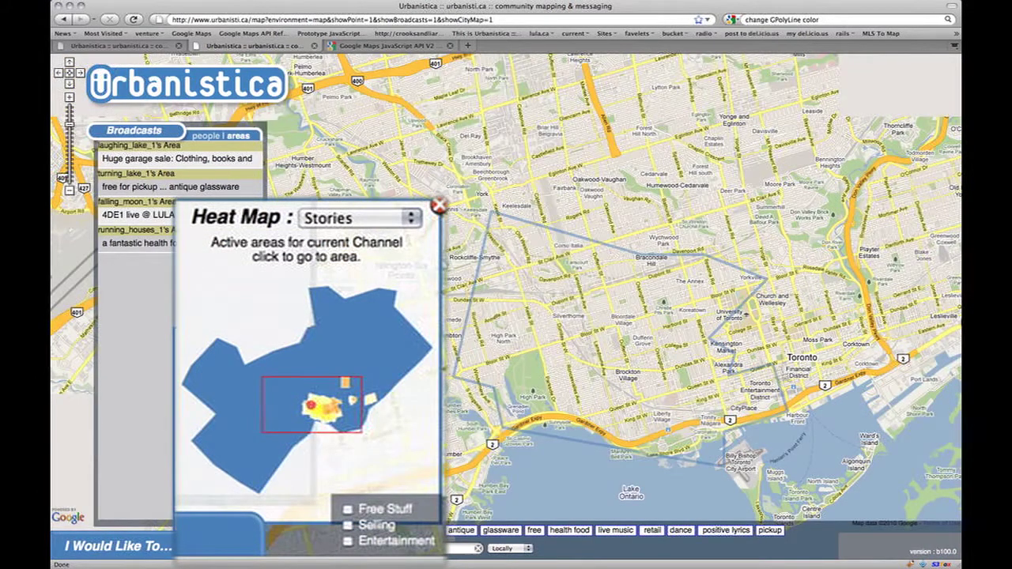
left_click(555, 316)
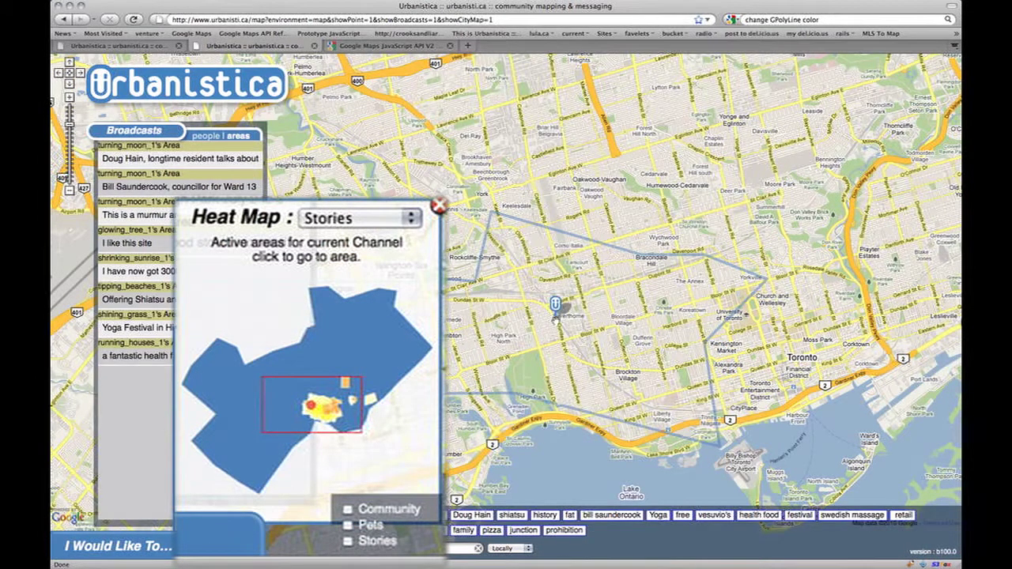
left_click(595, 333)
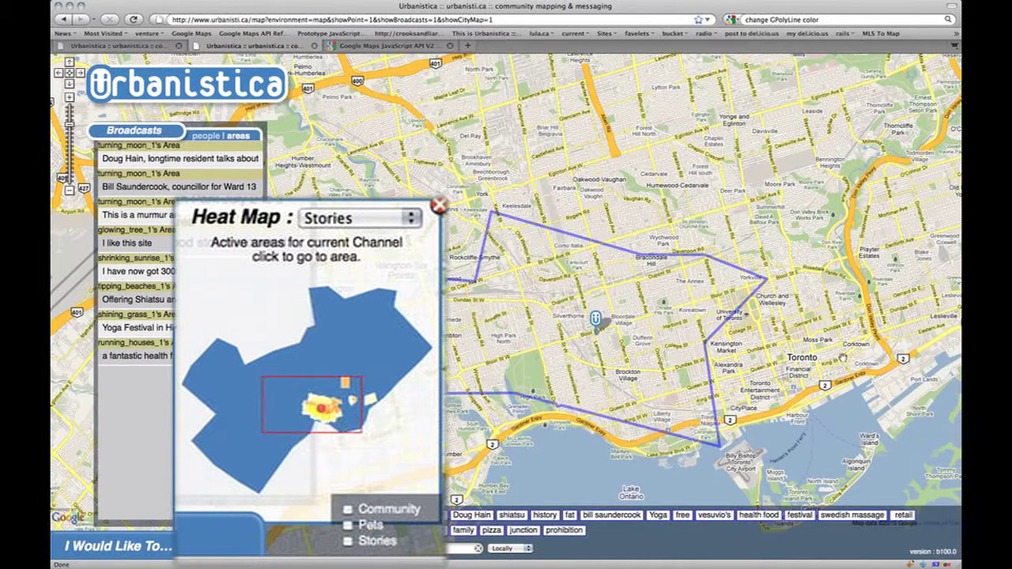
left_click_drag(847, 376, 654, 385)
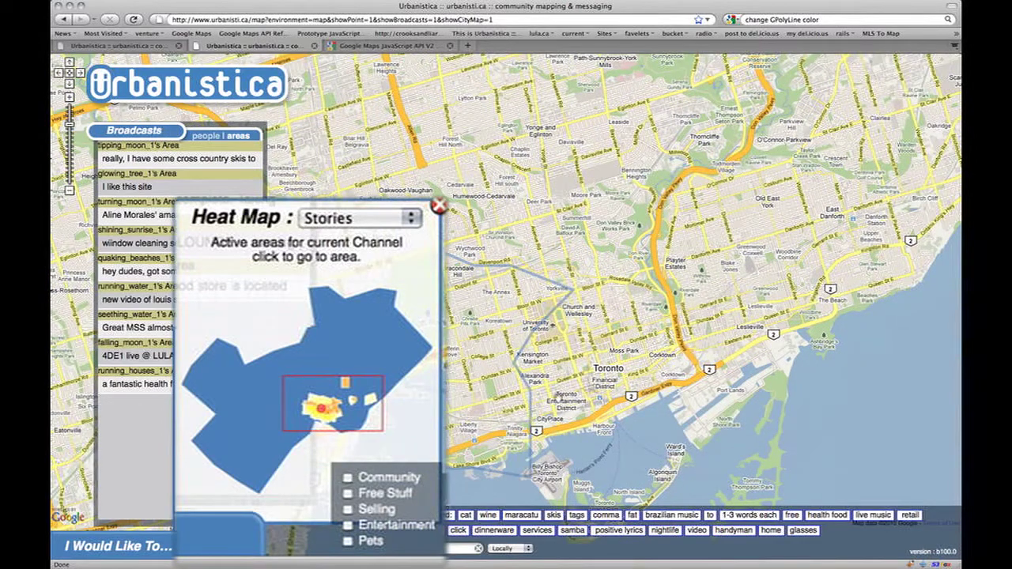
mouse_move(522, 391)
left_mouse_down()
mouse_move(736, 358)
mouse_move(708, 322)
left_mouse_up()
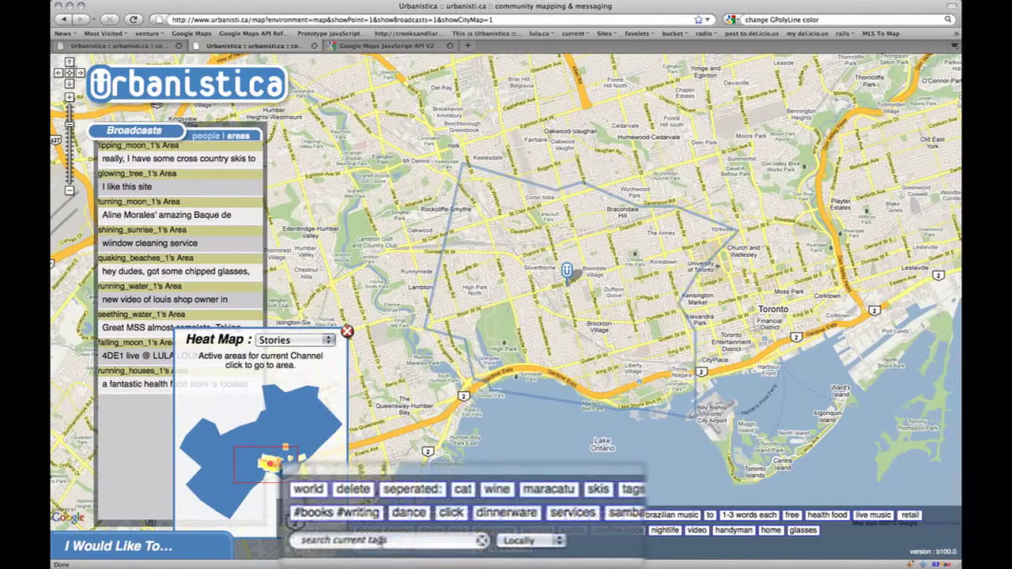
- Run a City search of the Stories channel for the tag murmur to map its areas
left_click(544, 541)
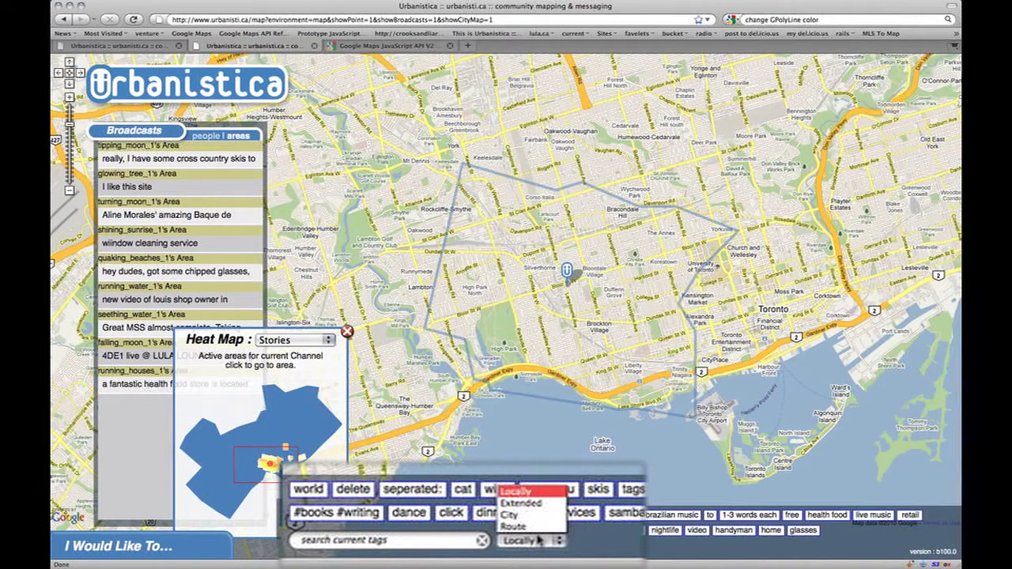
left_click(518, 513)
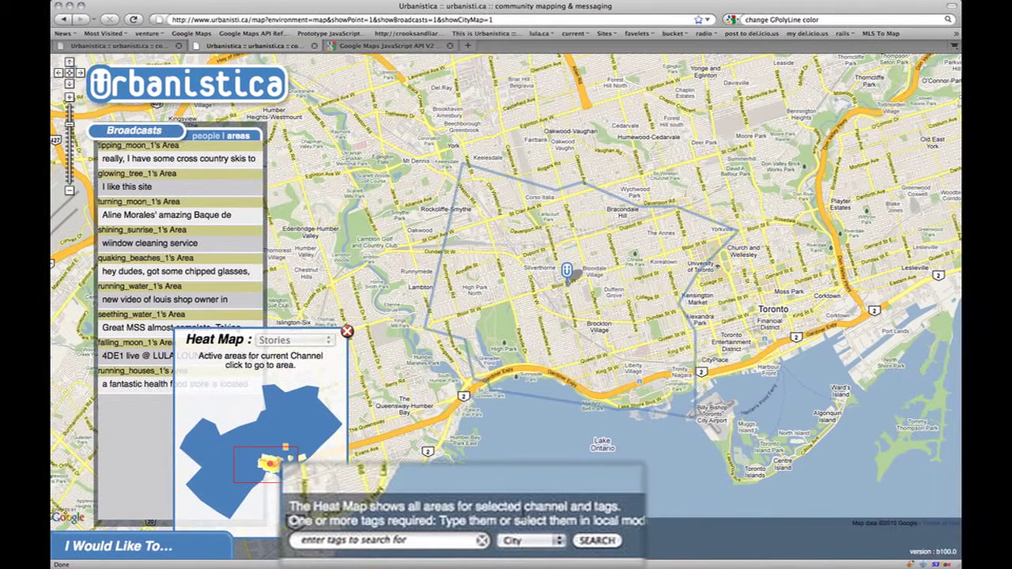
left_click(386, 543)
type("murmug")
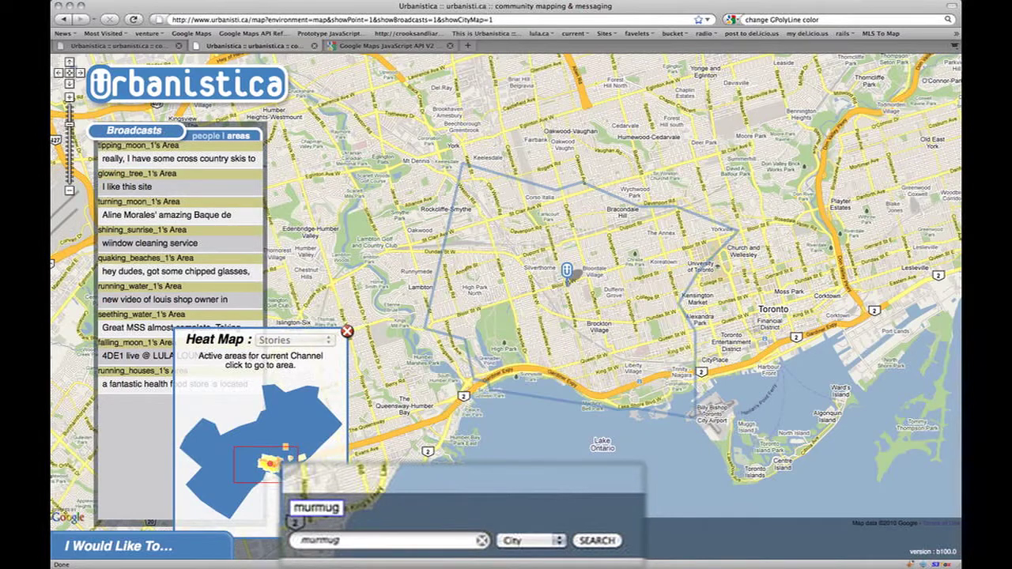
key("BackSpace")
type("r")
key("Return")
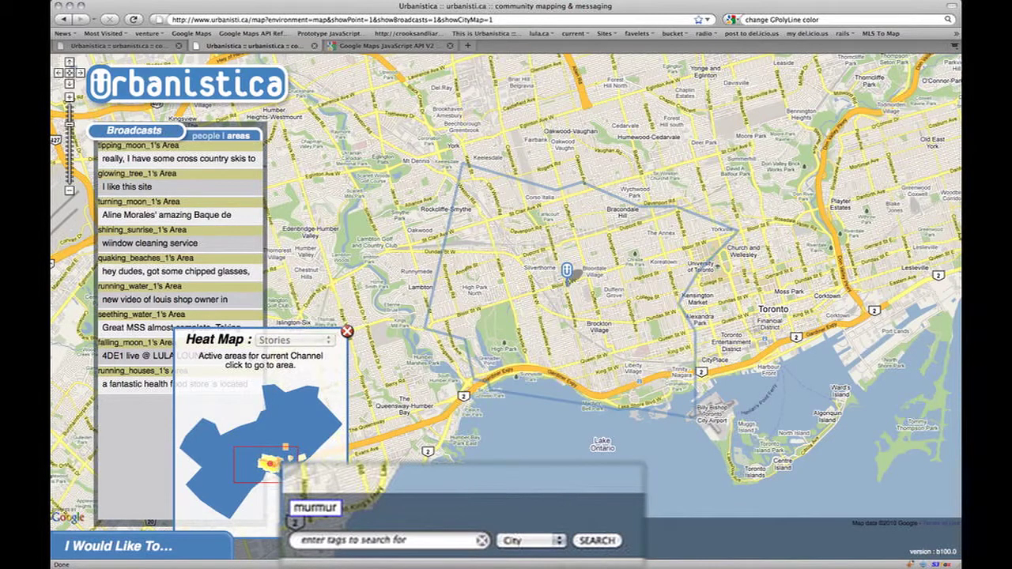
left_click(605, 541)
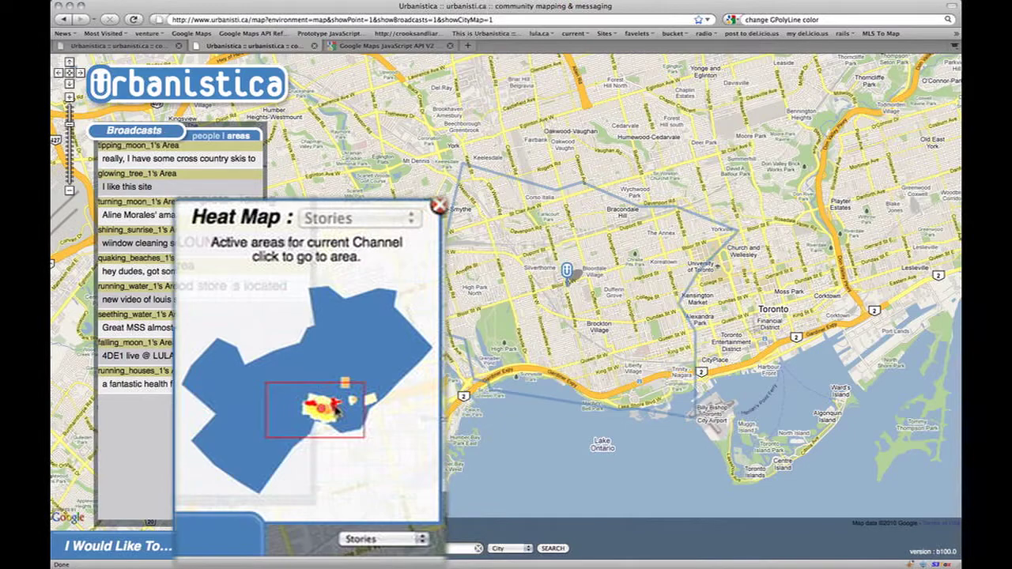
- Go to the heat map's red area near Kensington Market, clear the tag filter and briefly check the Selling channel's broadcasts
left_click(335, 406)
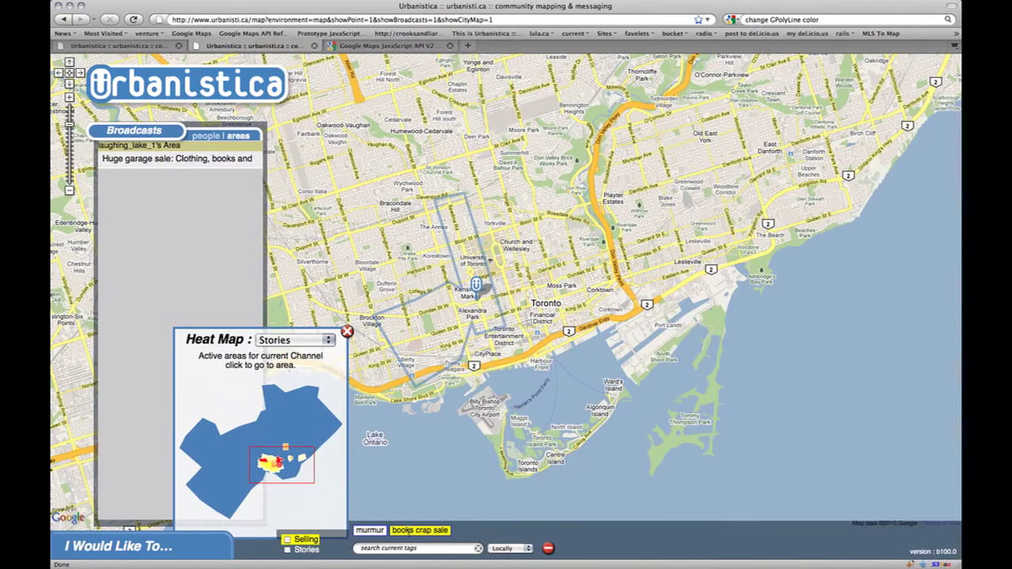
left_click(477, 549)
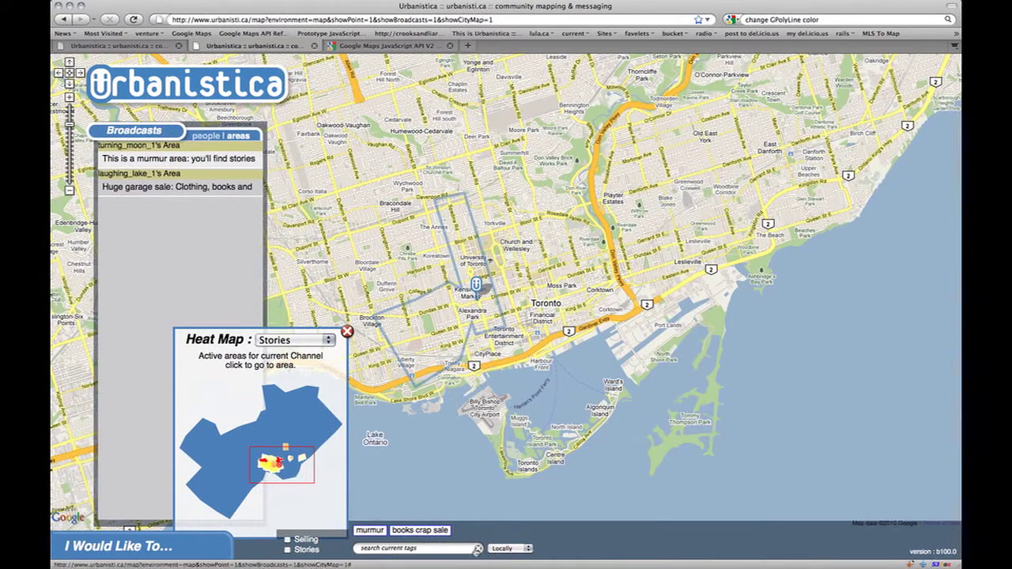
left_click(287, 540)
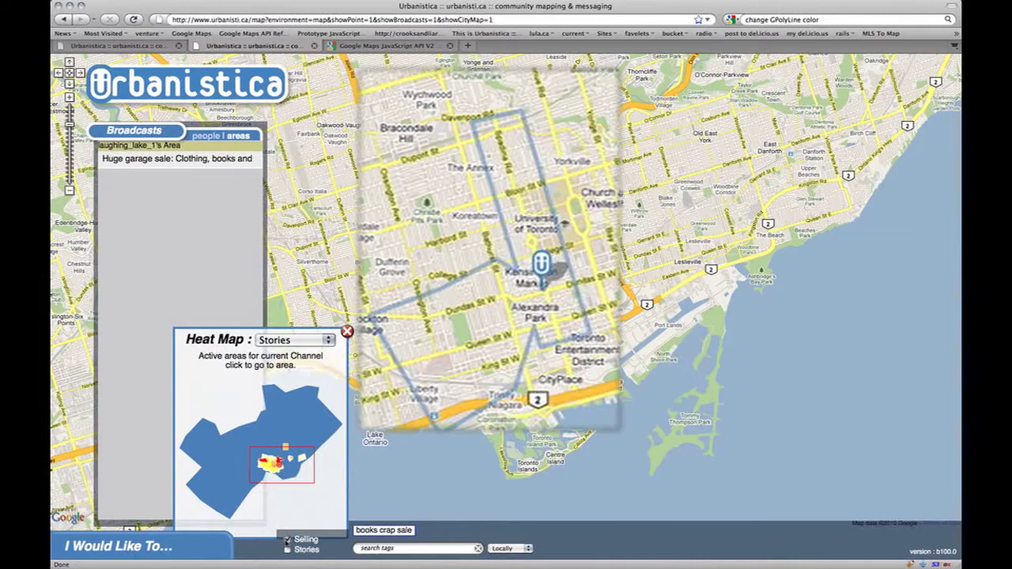
left_click(287, 540)
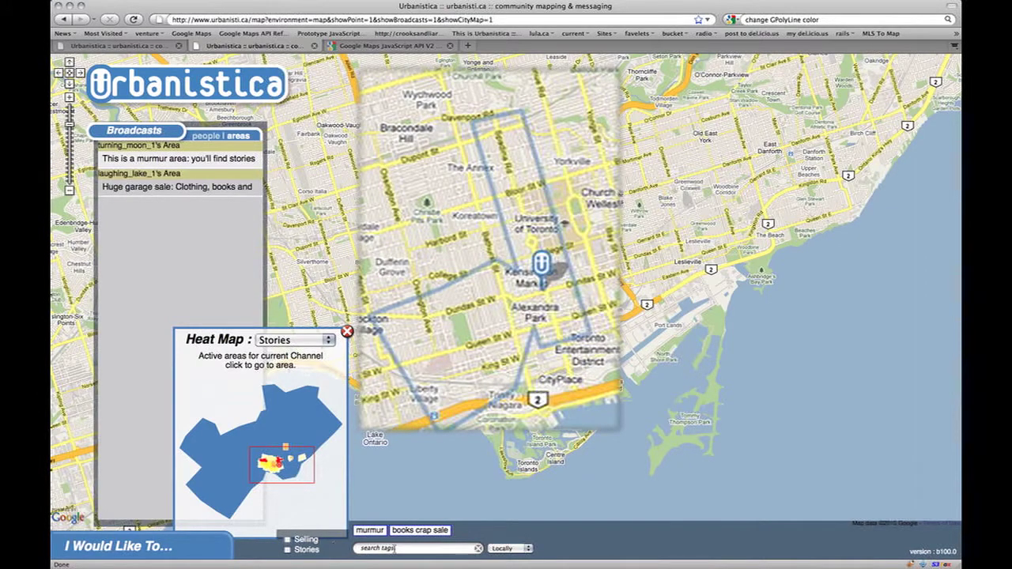
- Filter the local broadcasts by the murmur tag and expand the murmur area broadcast to its full text
left_click(372, 530)
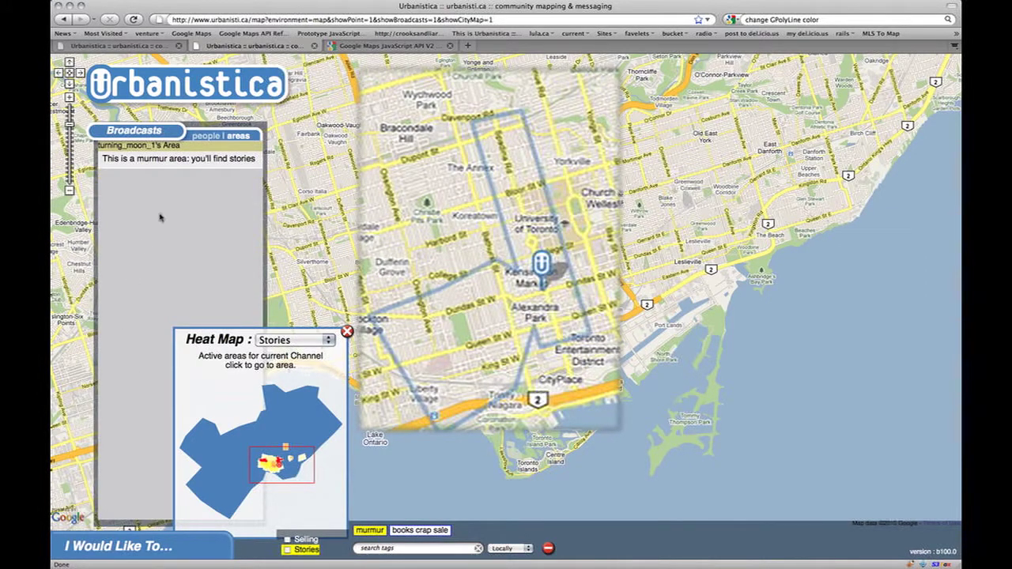
mouse_move(186, 162)
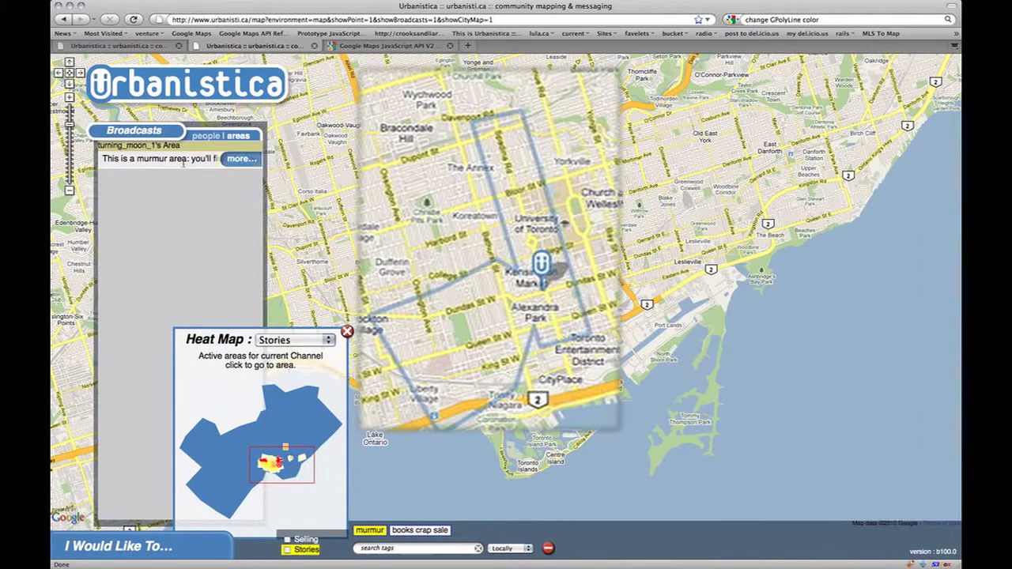
left_click(237, 159)
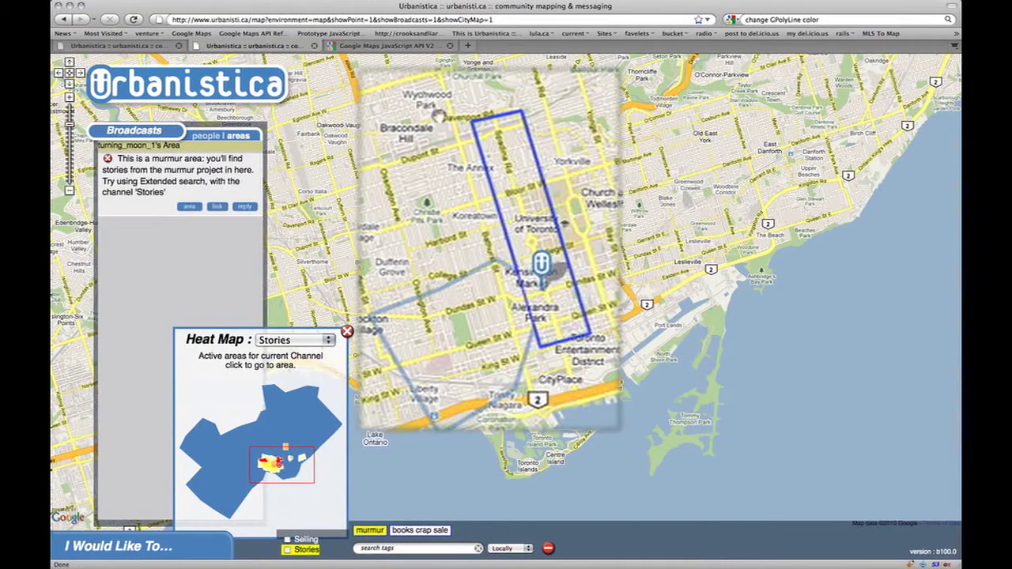
- Leave the heat map and run an Extended search of the Stories channel with the murmur tag
left_click(510, 549)
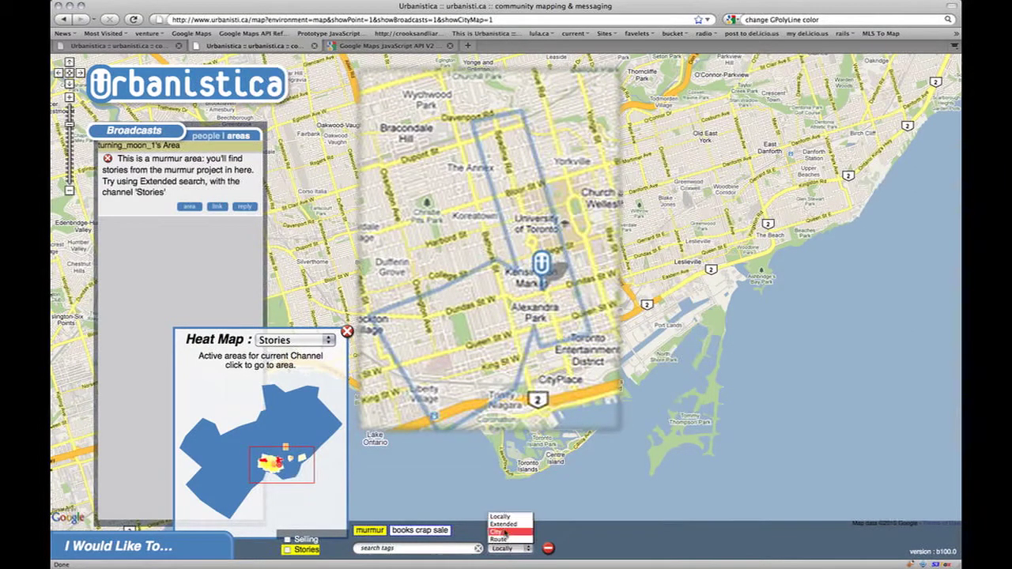
left_click(502, 517)
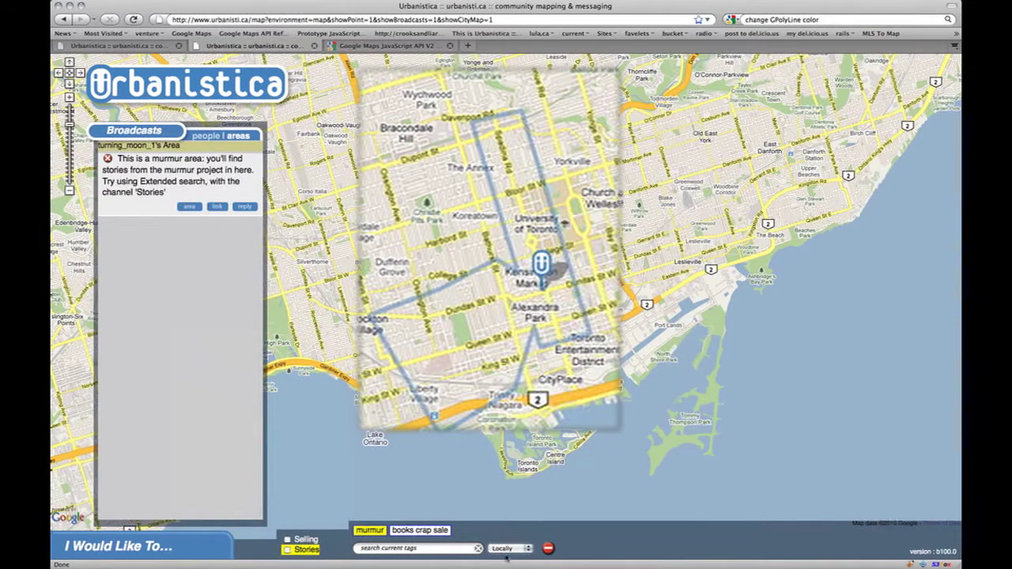
left_click(496, 549)
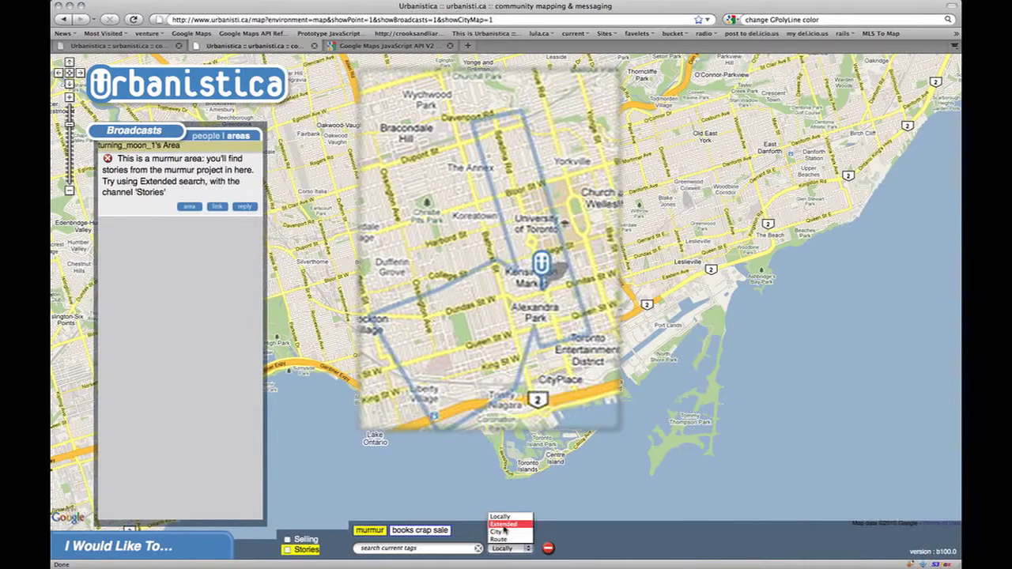
left_click(504, 525)
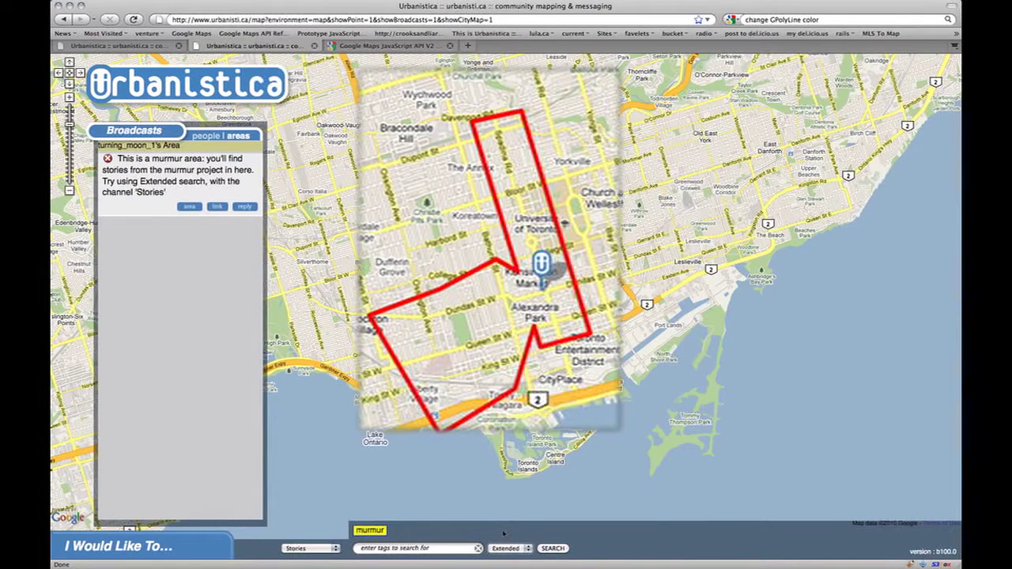
left_click(558, 550)
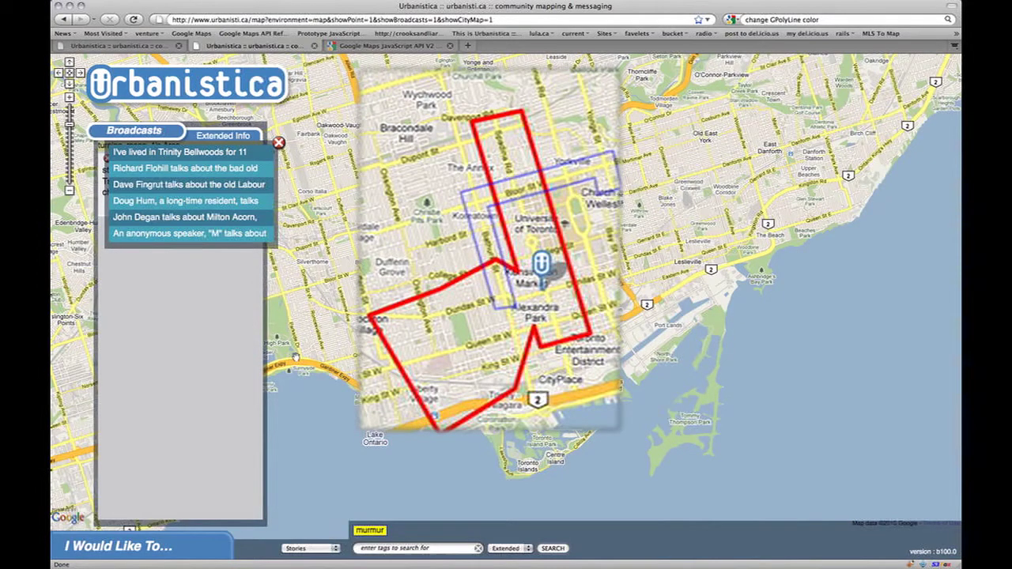
- Return the search to Locally and clear the murmur tag filter
left_click(518, 551)
left_click(512, 519)
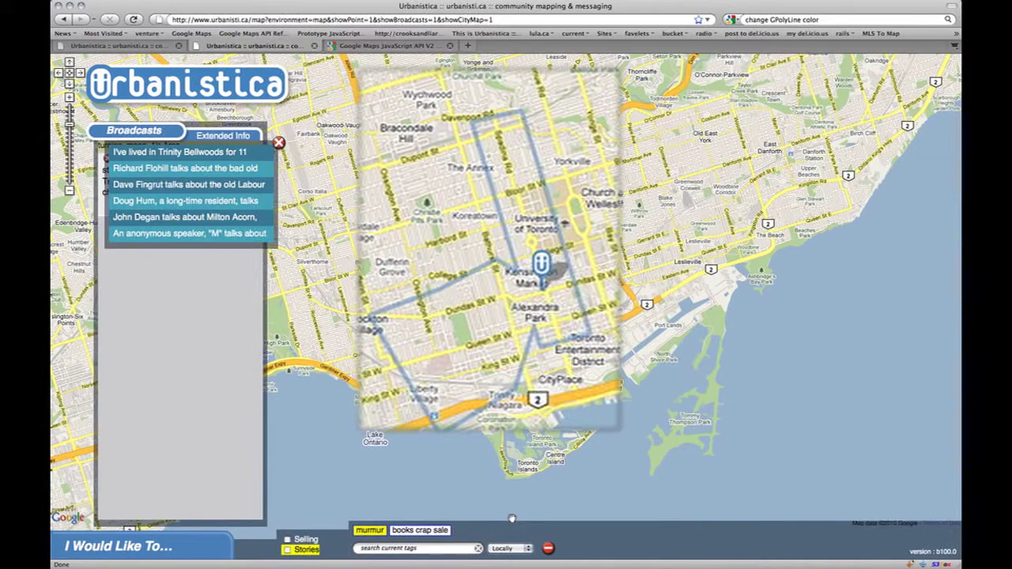
left_click(549, 549)
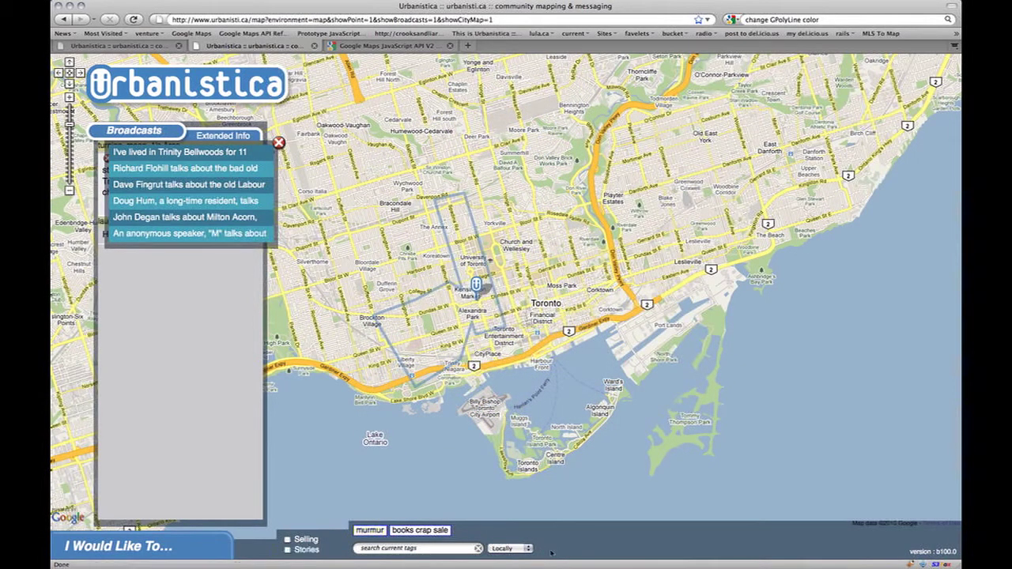